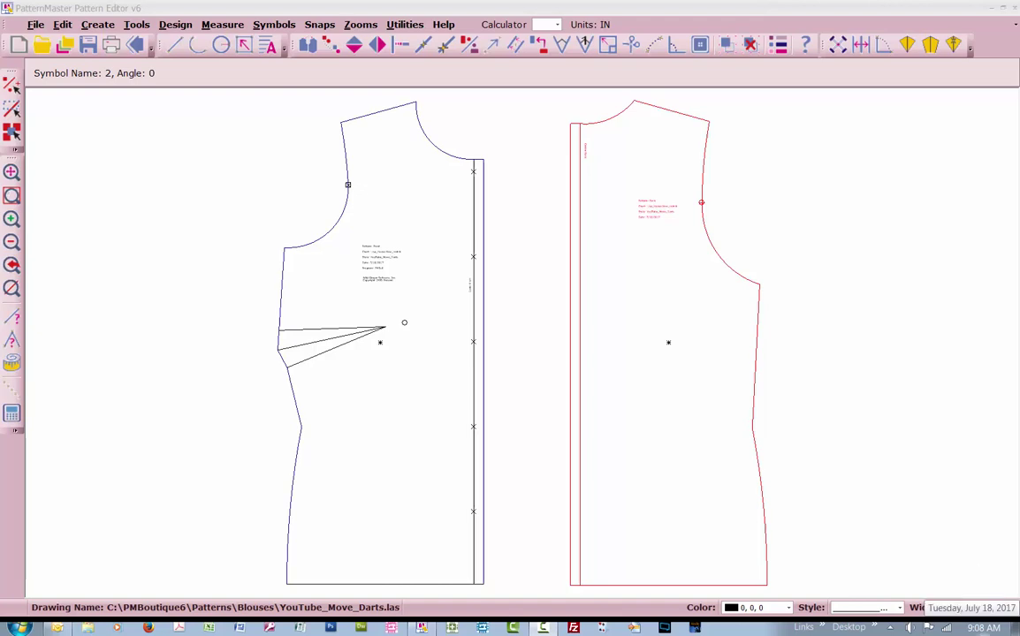
- Move the front bodice piece away from the back piece and explode its symbol into individual objects
click(432, 377)
click(432, 376)
scroll(486, 367, down, 1)
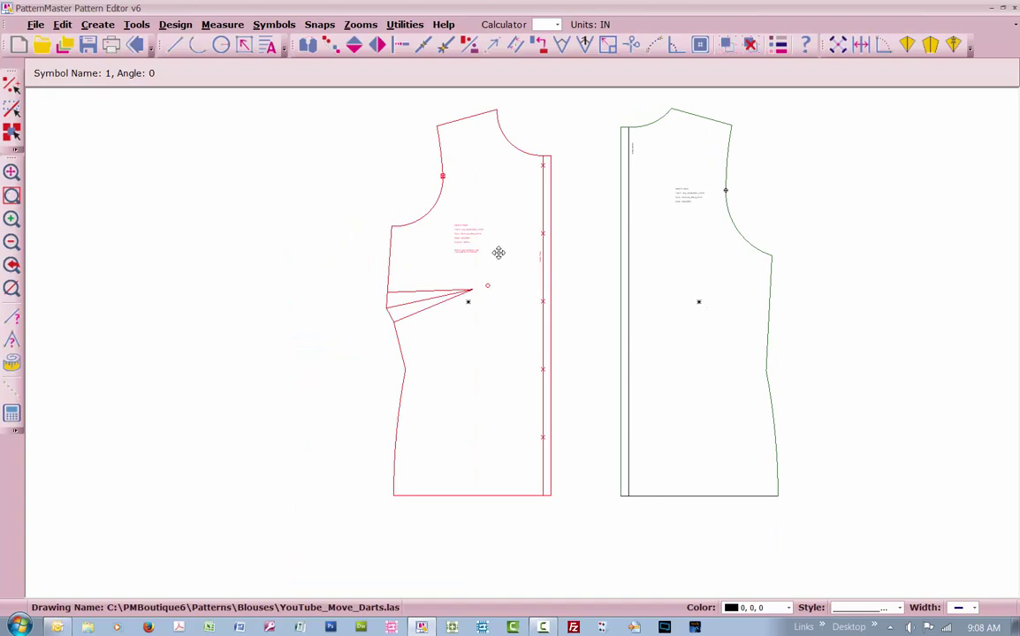
drag(498, 253, 187, 268)
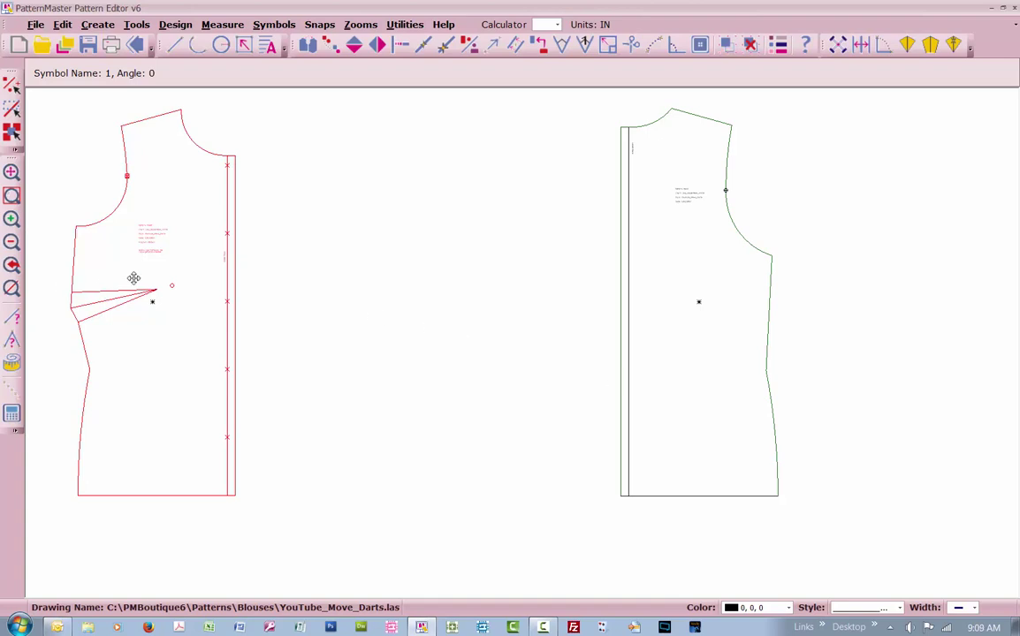
click(153, 276)
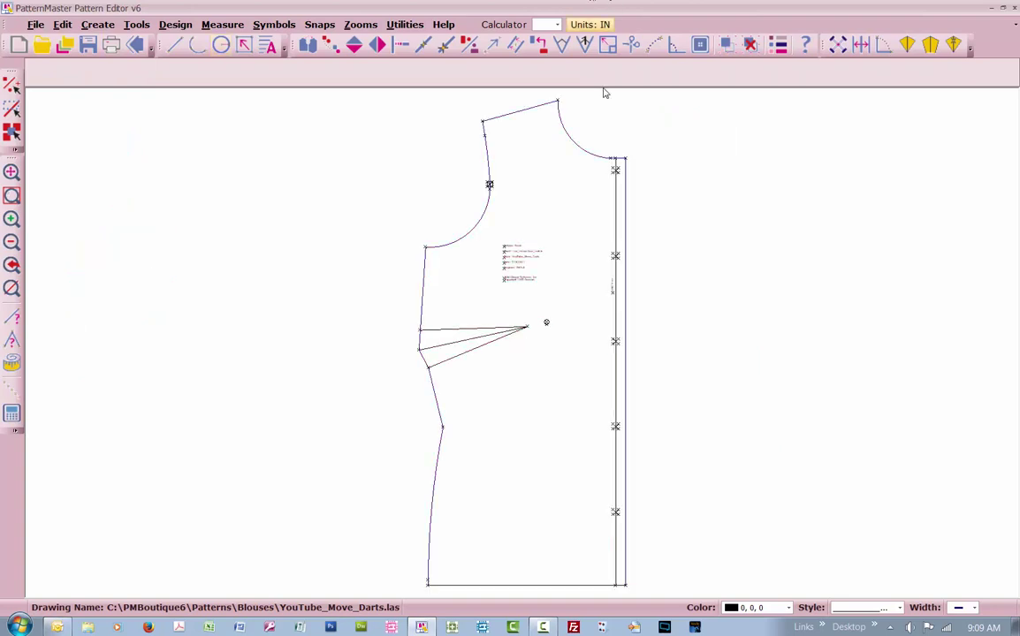
click(750, 46)
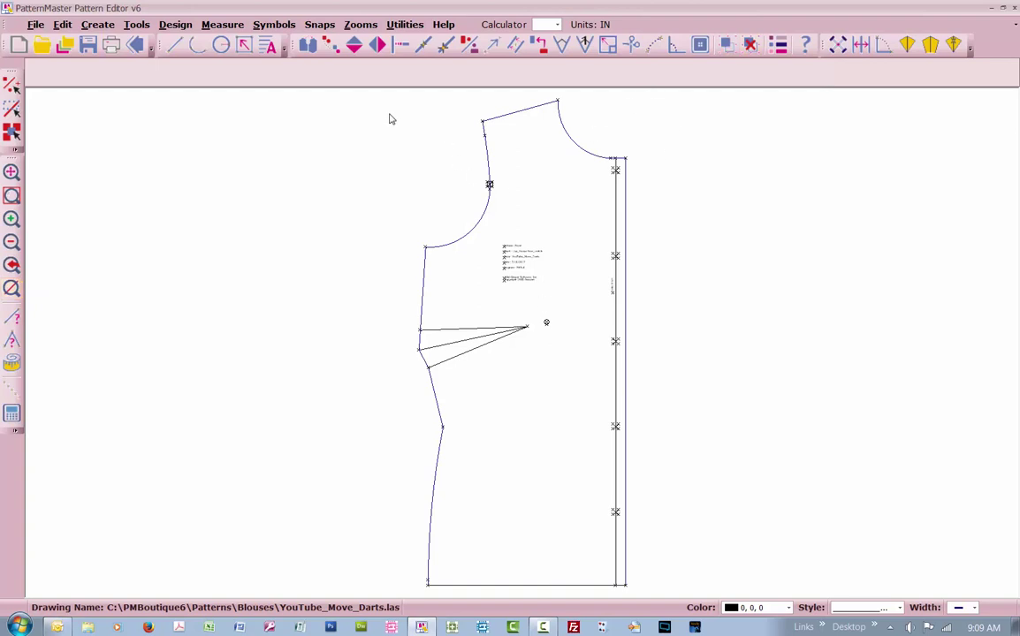
- Copy all objects of the exploded front piece to the empty space beside its side seam
drag(368, 94, 696, 603)
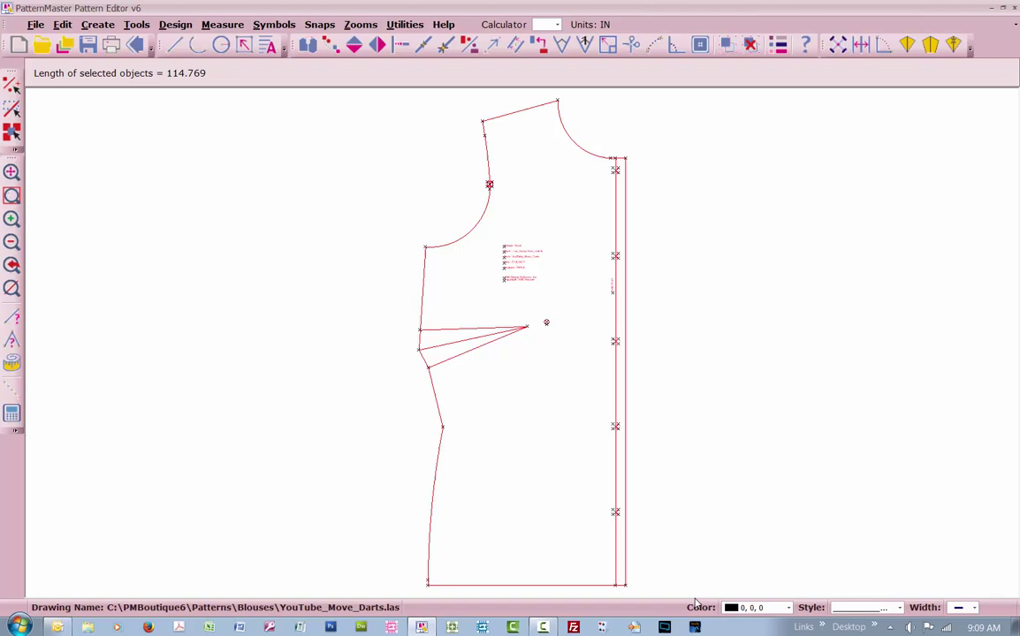
key(c)
key(o)
key(Return)
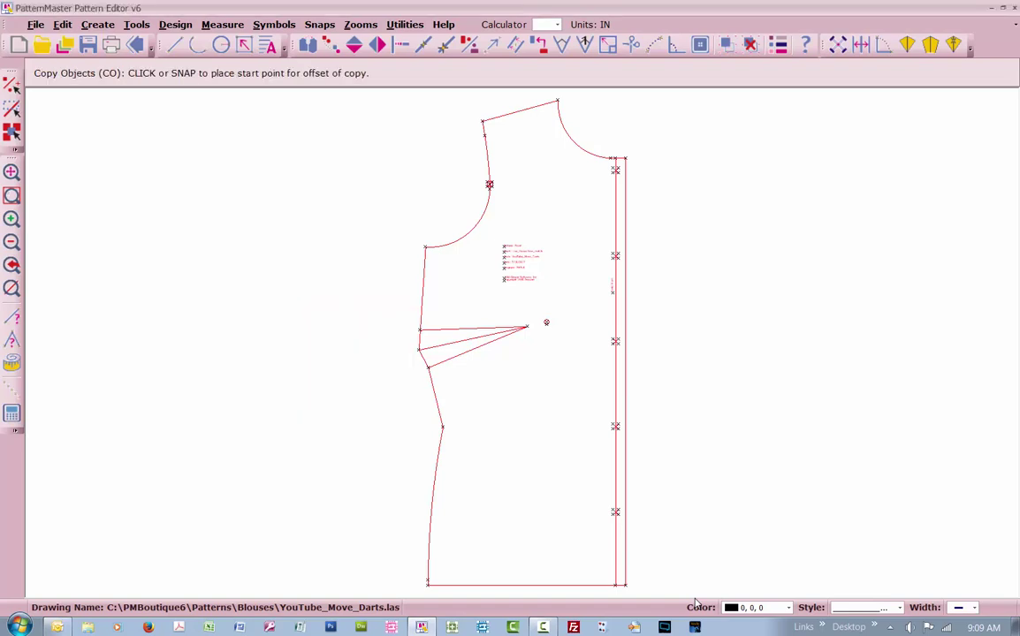
click(612, 542)
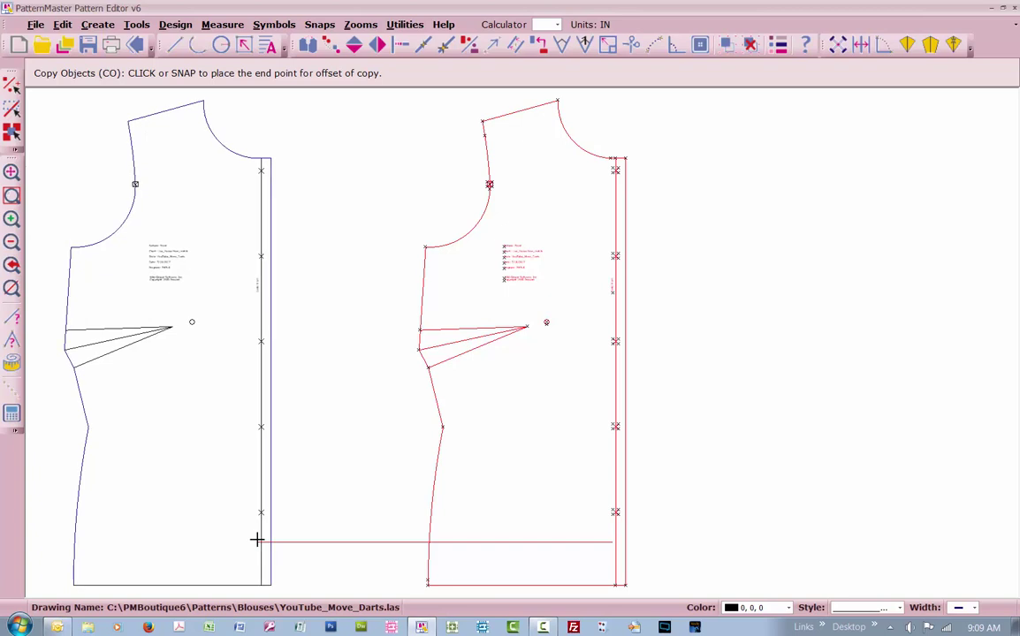
click(258, 541)
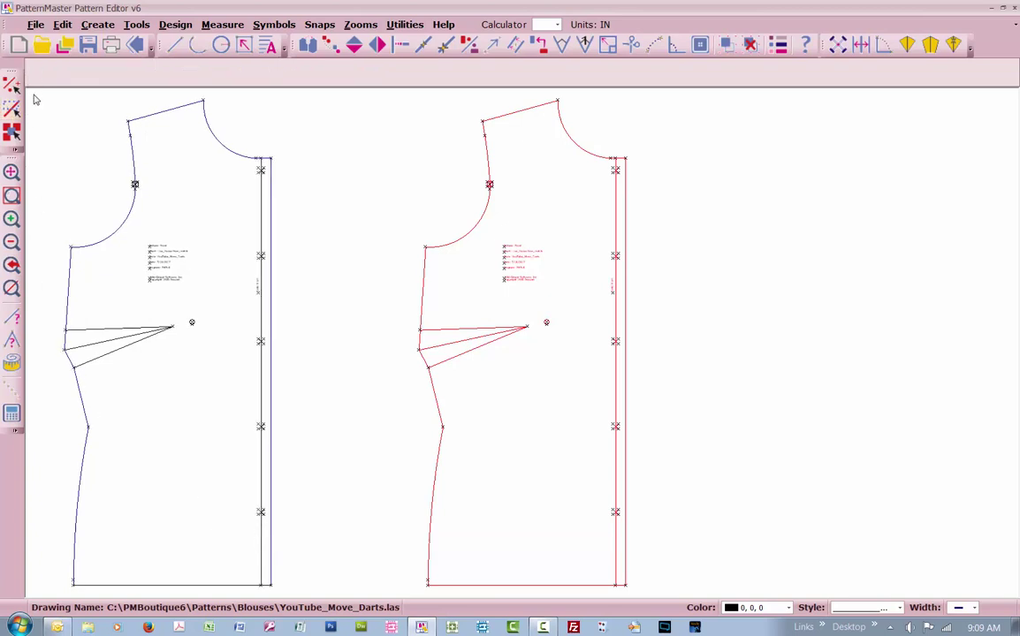
- Flip the copied front horizontally and move it beside the original so the two center fronts face each other
drag(33, 94, 332, 623)
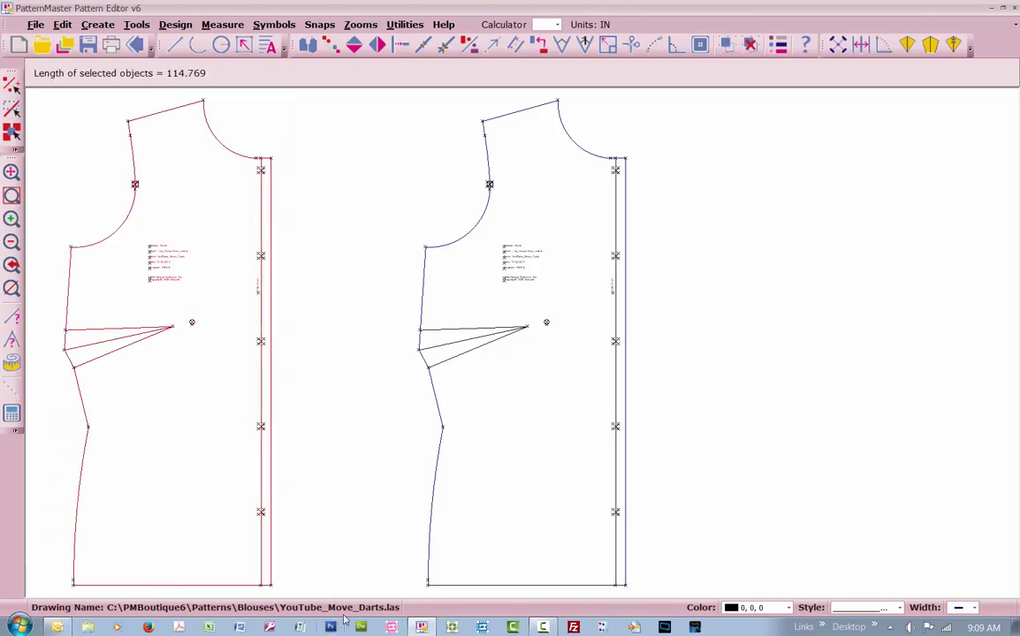
click(378, 47)
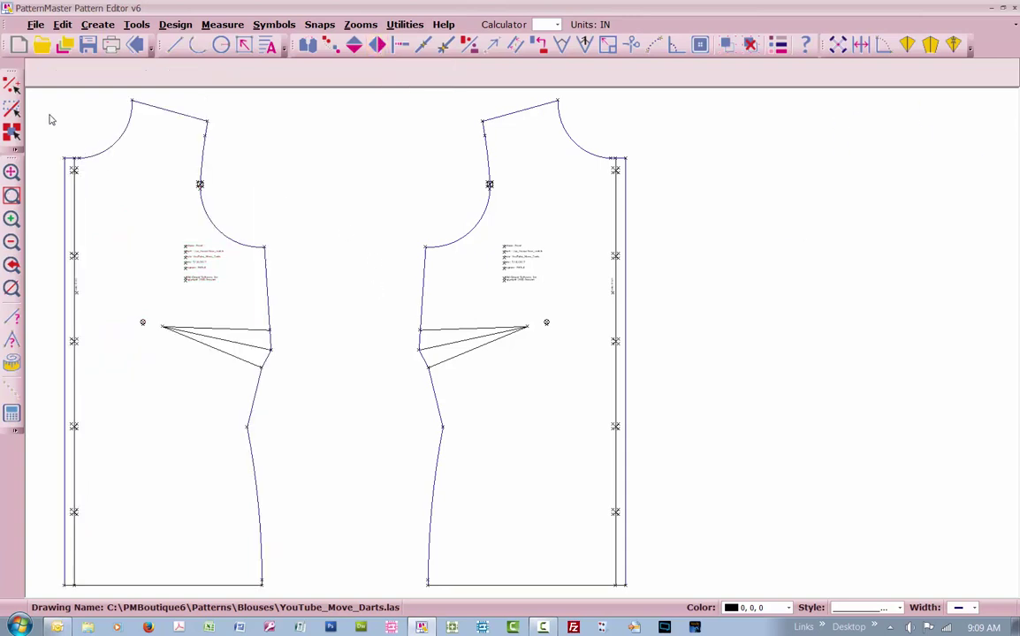
drag(43, 100, 297, 541)
drag(75, 311, 695, 356)
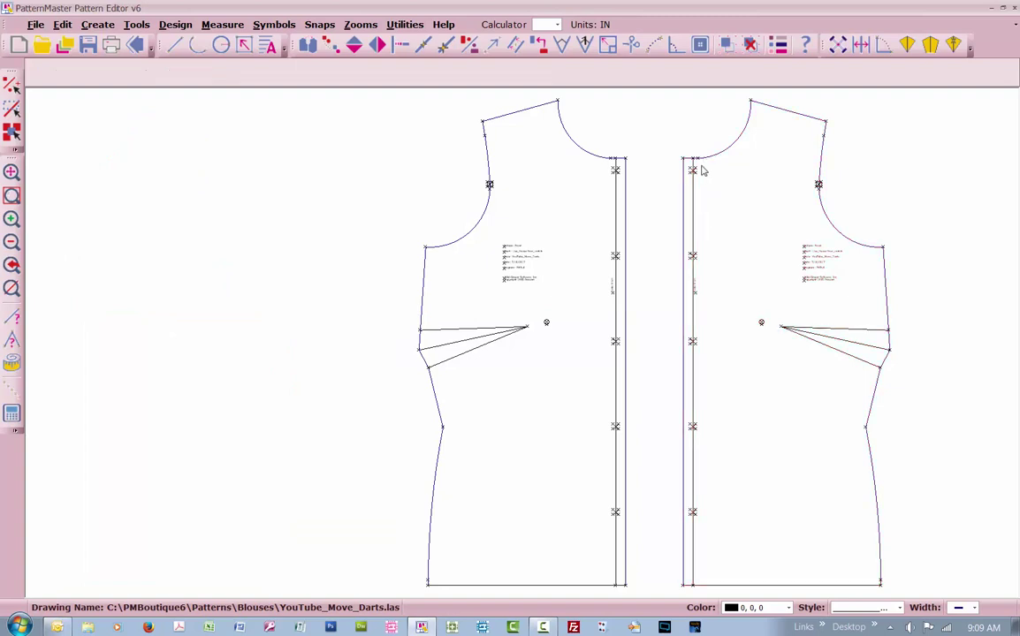
- Delete the button extension, button marks and center front label from the mirrored front, keeping its center front line
drag(700, 162, 689, 556)
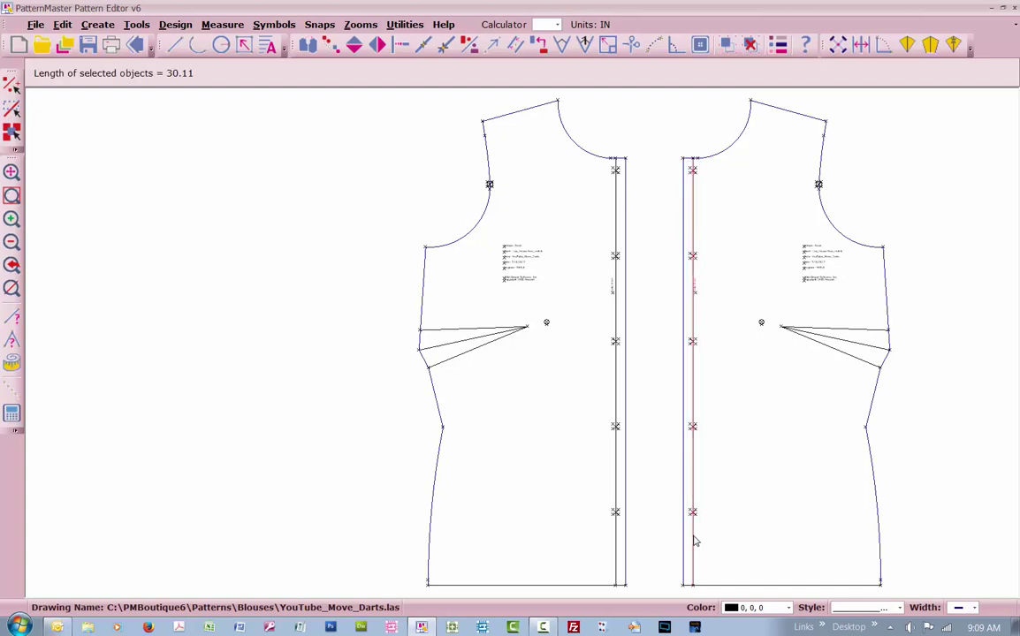
click(695, 540)
click(682, 551)
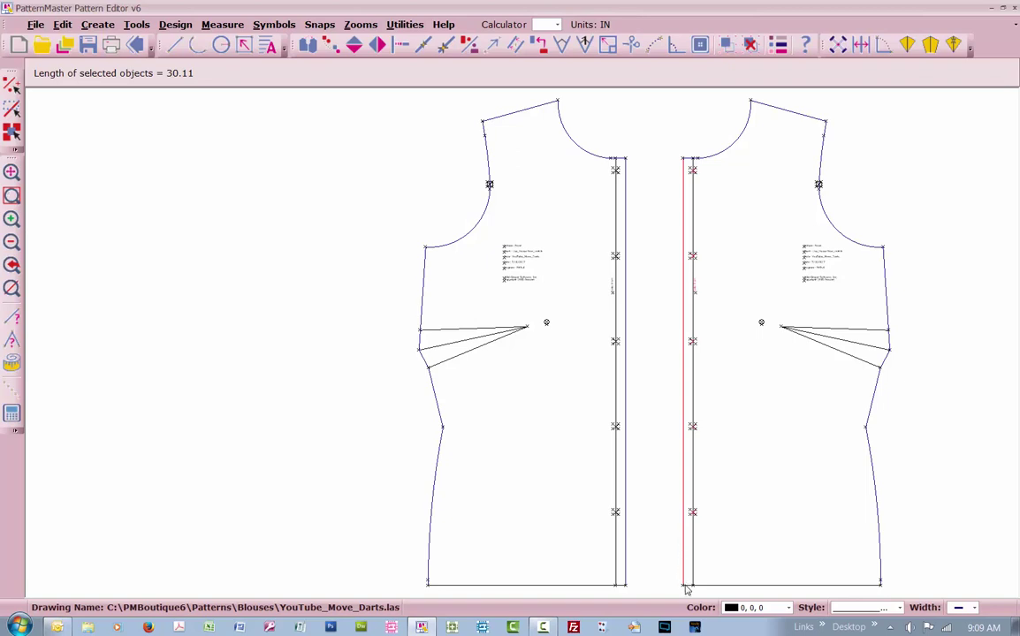
click(688, 587)
click(688, 160)
key(Delete)
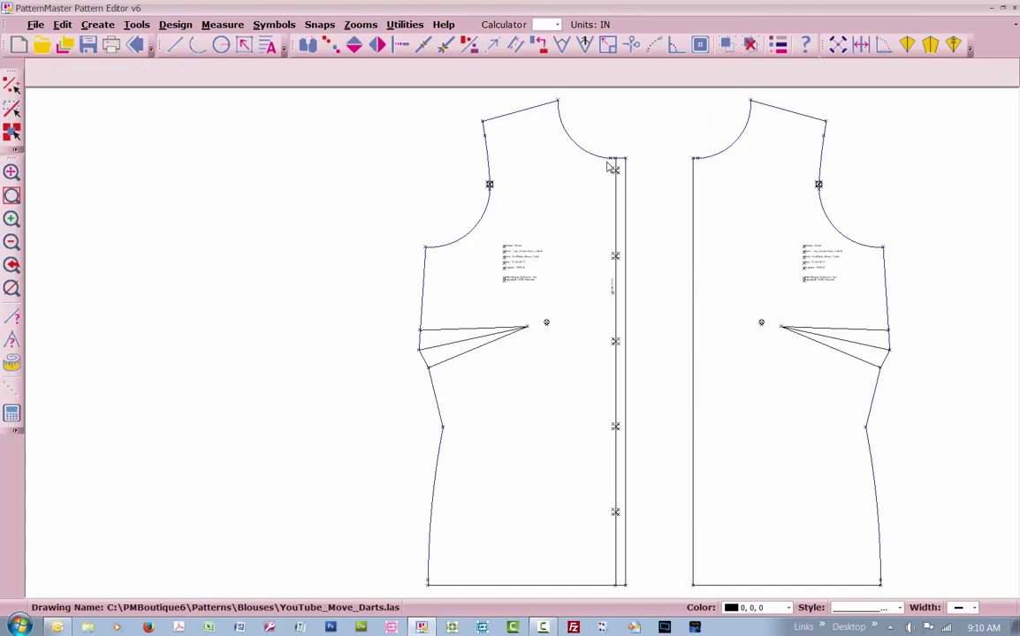
- Remove the button extension, button marks and center front label from the original front, keeping its center front line
drag(608, 161, 624, 584)
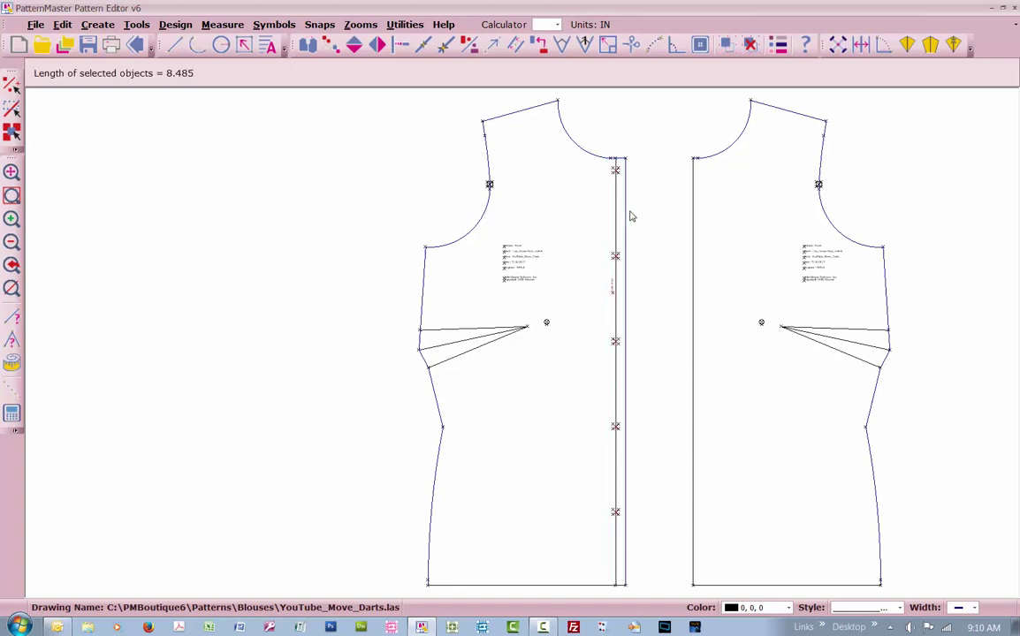
click(625, 221)
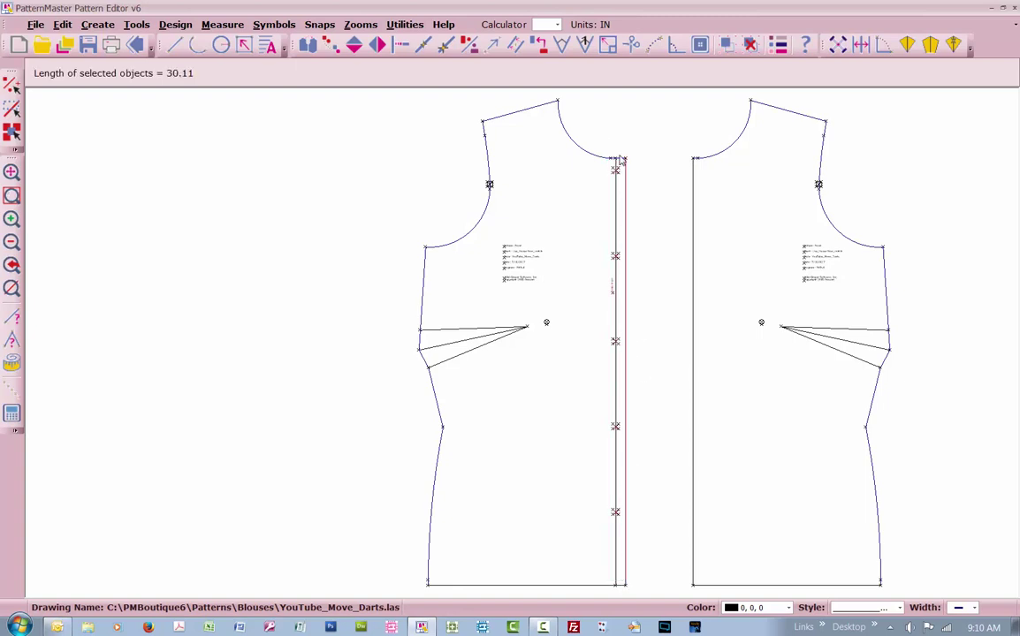
click(622, 160)
click(622, 586)
key(Delete)
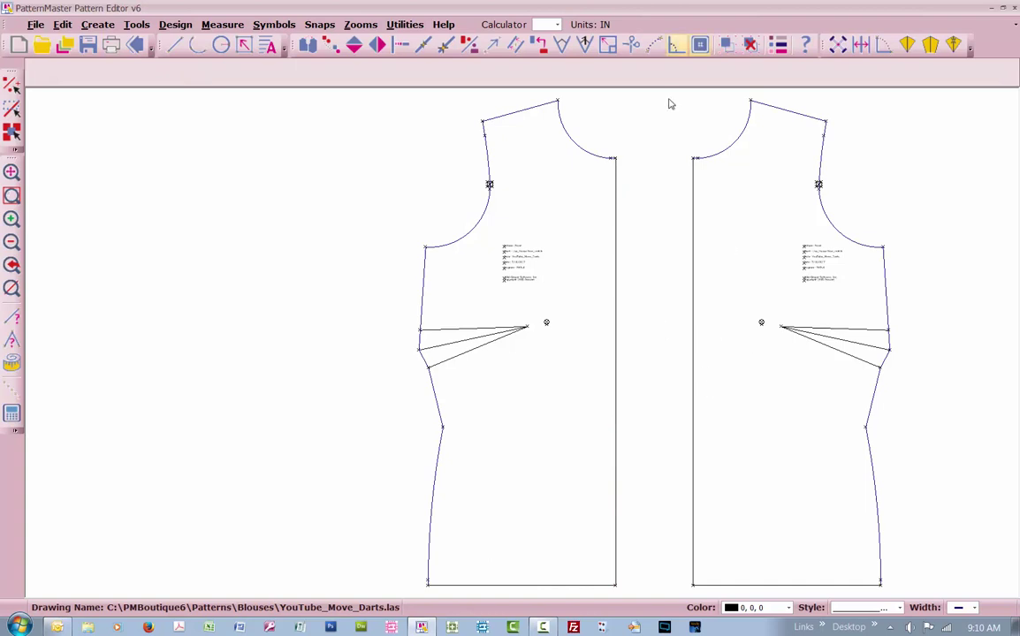
- Align the mirrored front to the original along the center front, matching the neckline and hem end points
drag(669, 92, 922, 601)
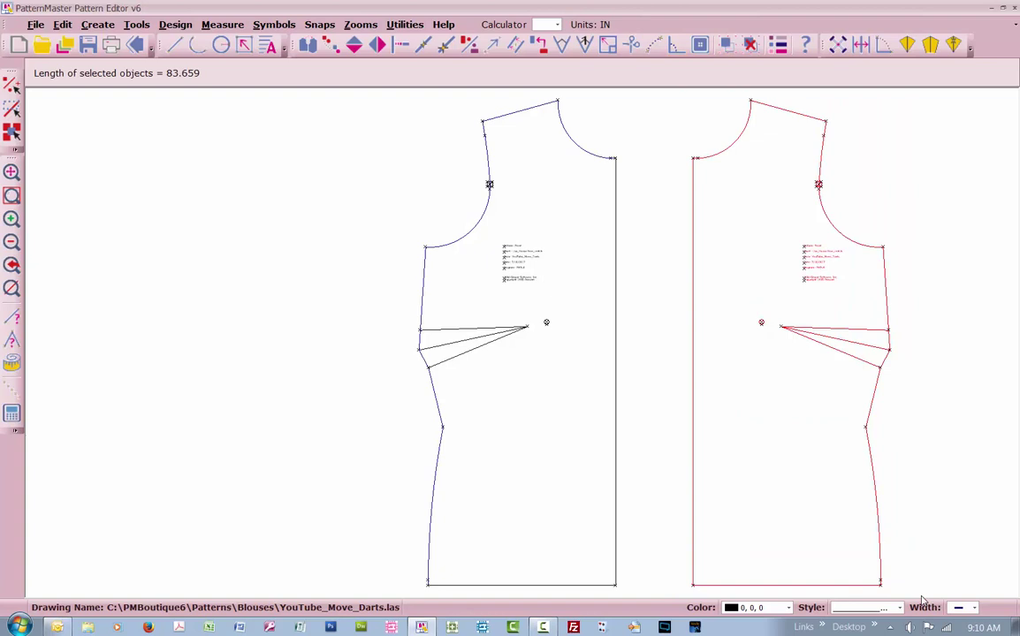
click(307, 46)
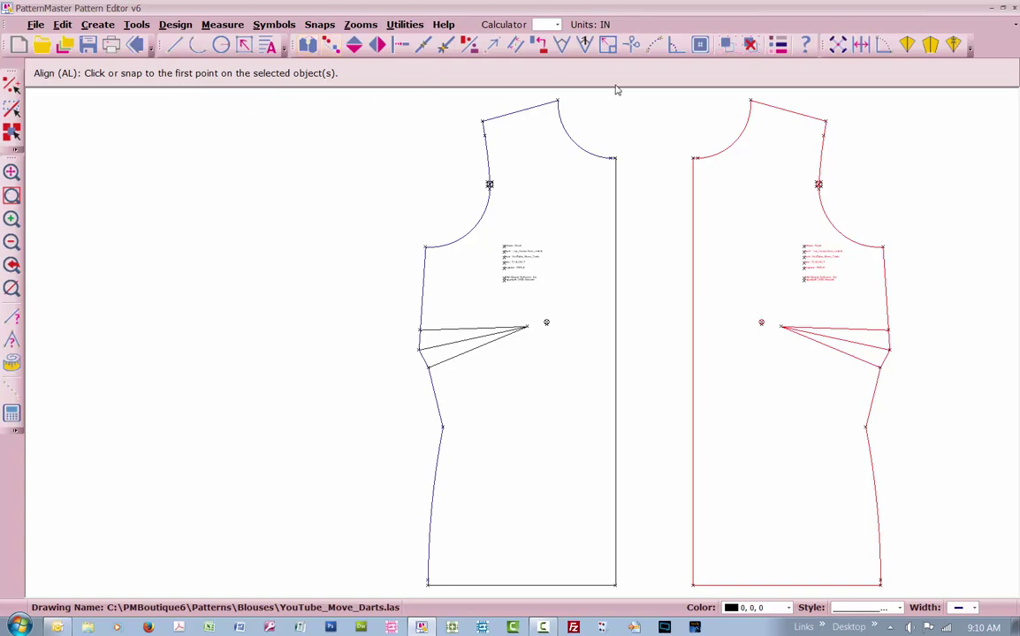
click(692, 158)
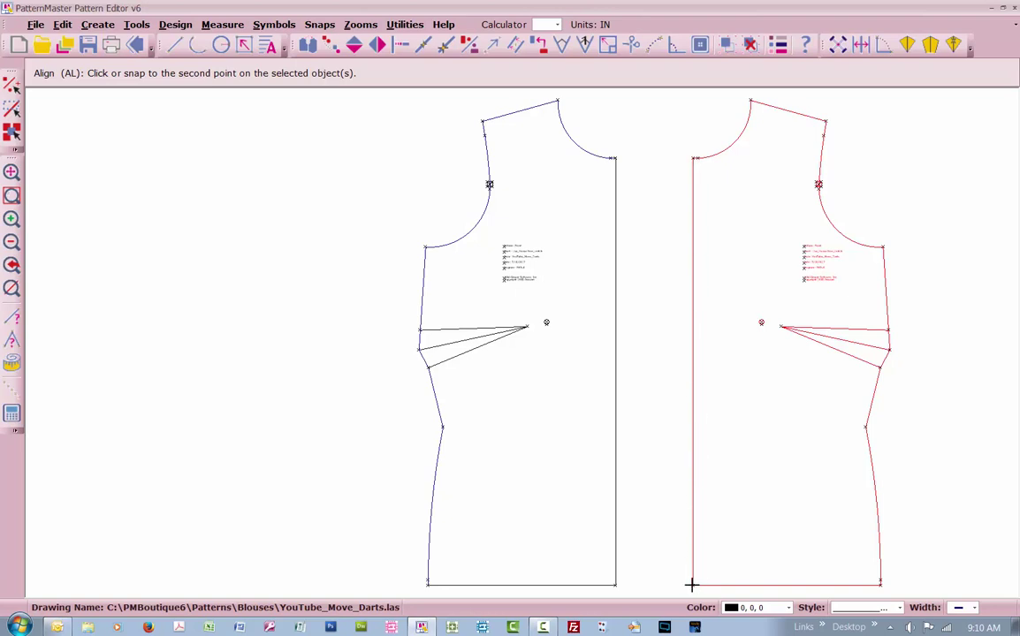
click(692, 584)
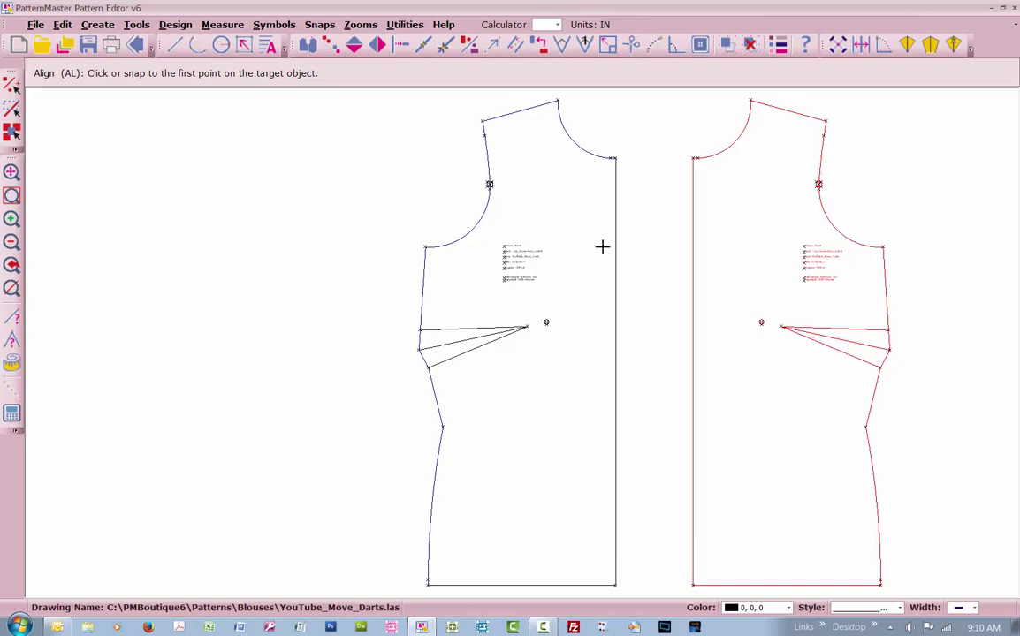
click(616, 158)
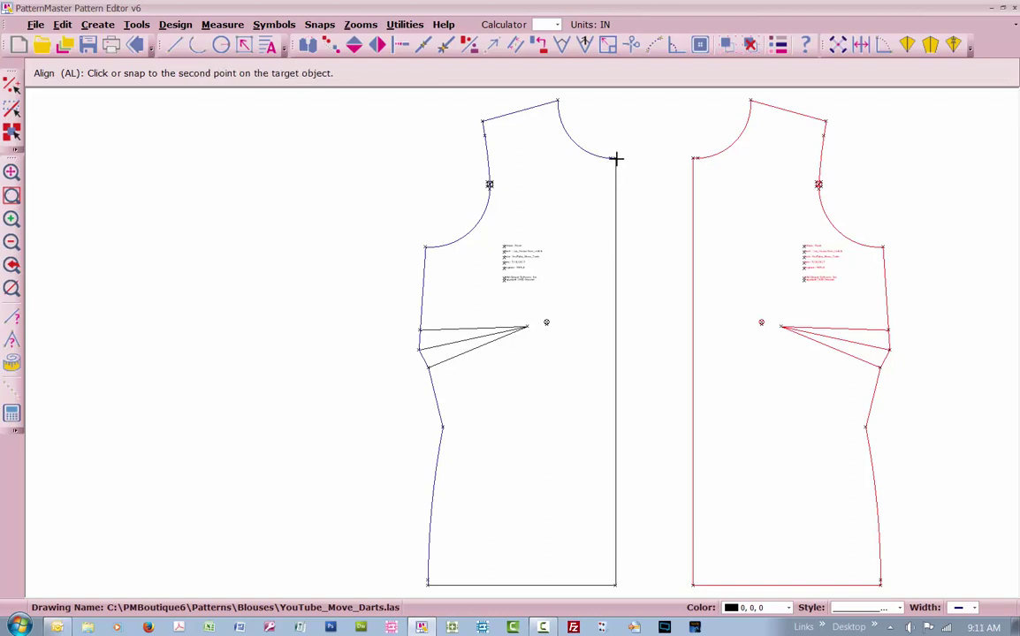
click(614, 584)
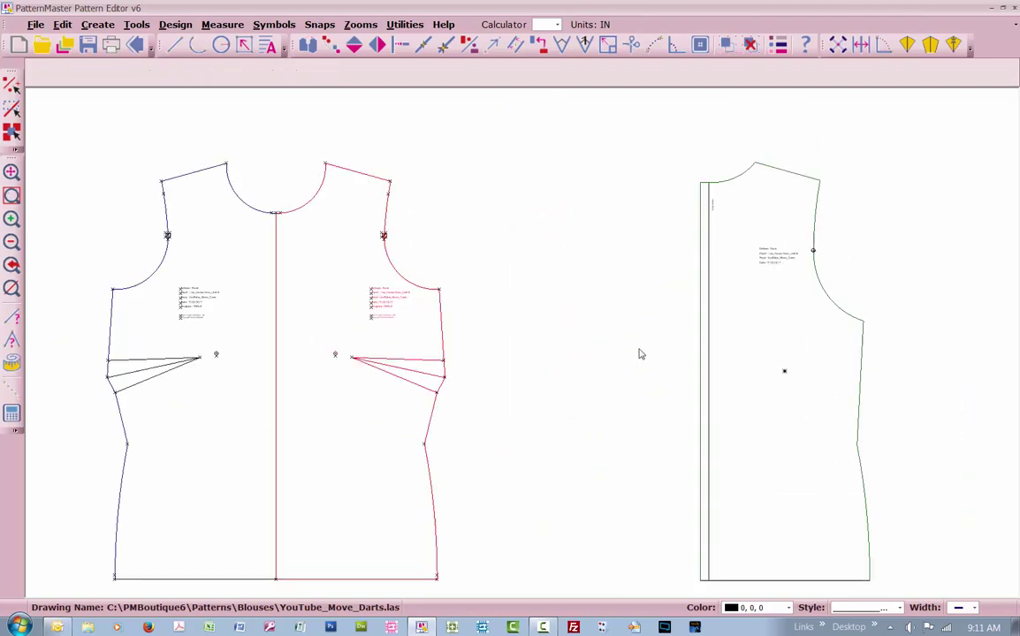
scroll(519, 348, up, 4)
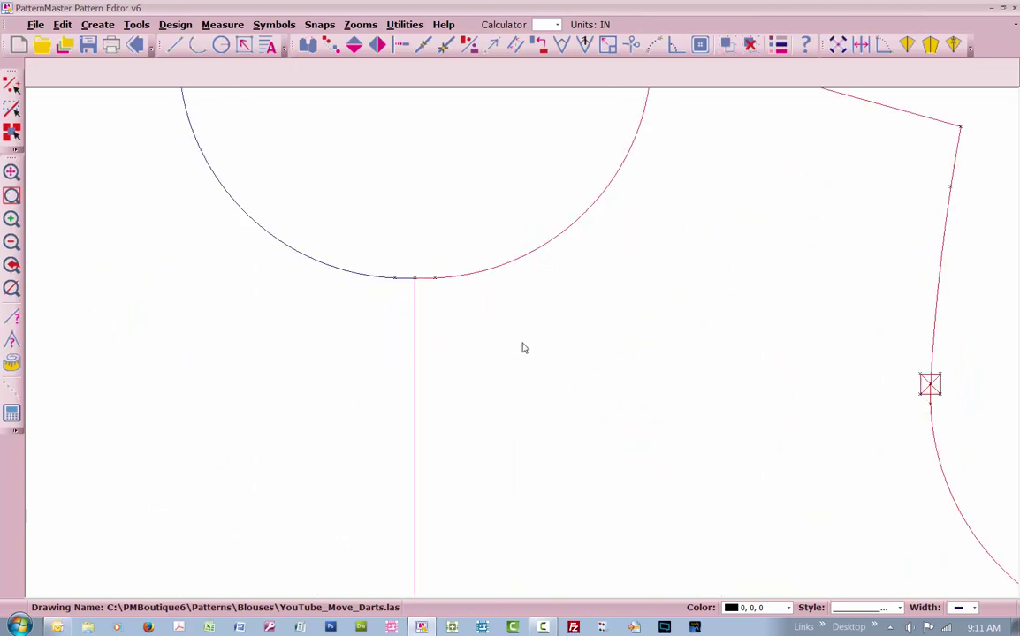
scroll(522, 349, up, 3)
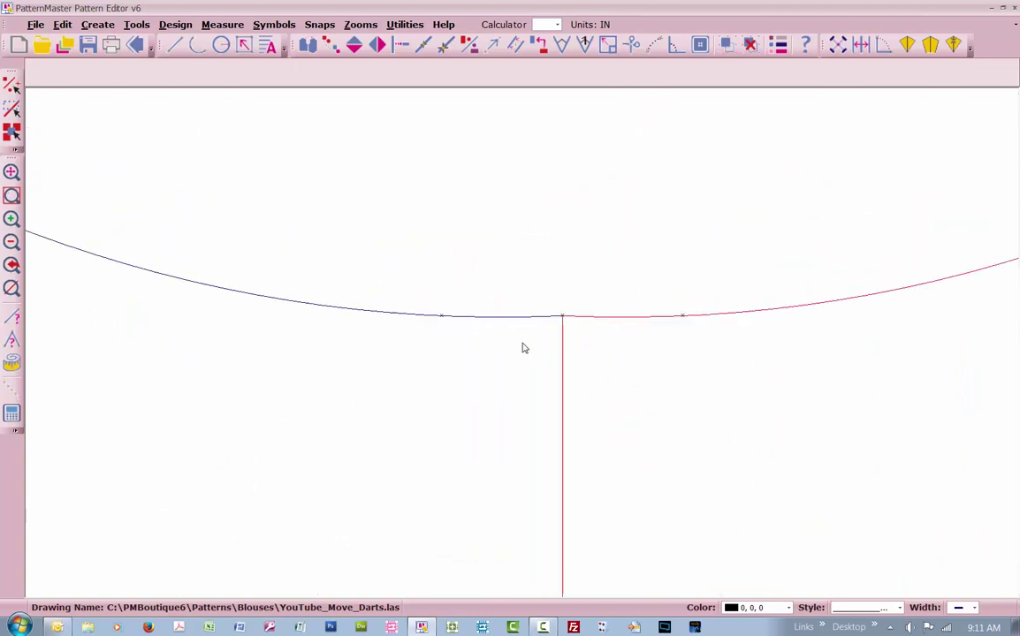
scroll(523, 348, down, 5)
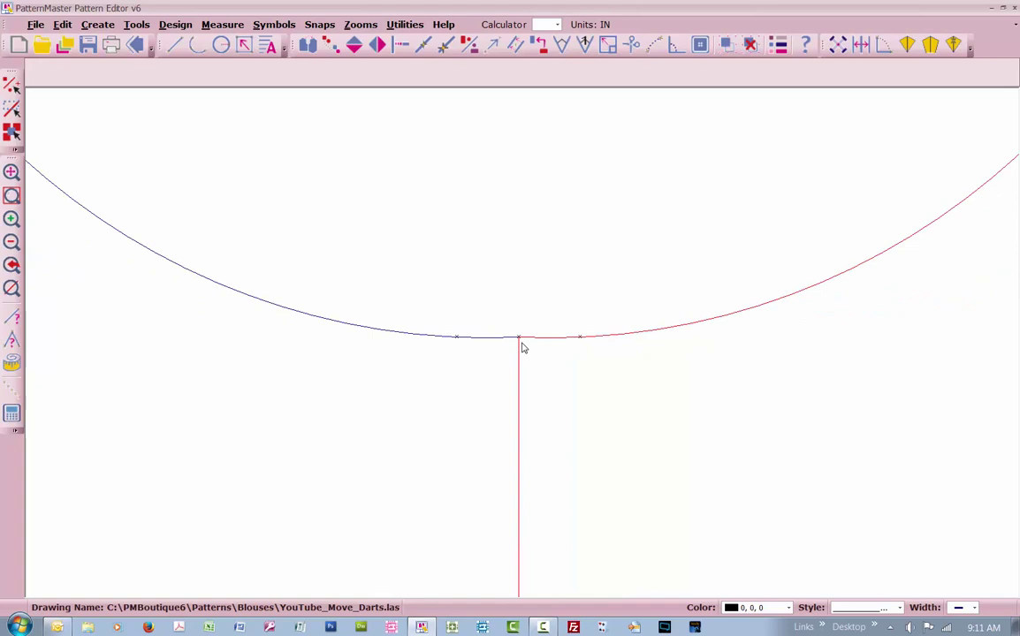
scroll(522, 348, down, 4)
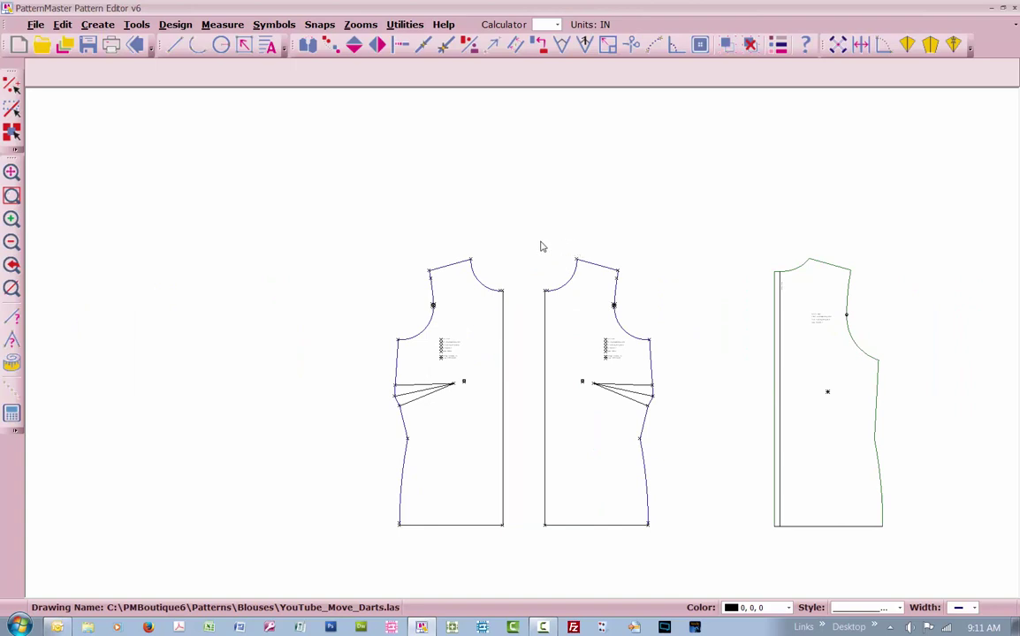
- Select the mirrored front and move it against the original until both center front lines and neckline points meet
drag(545, 329, 684, 557)
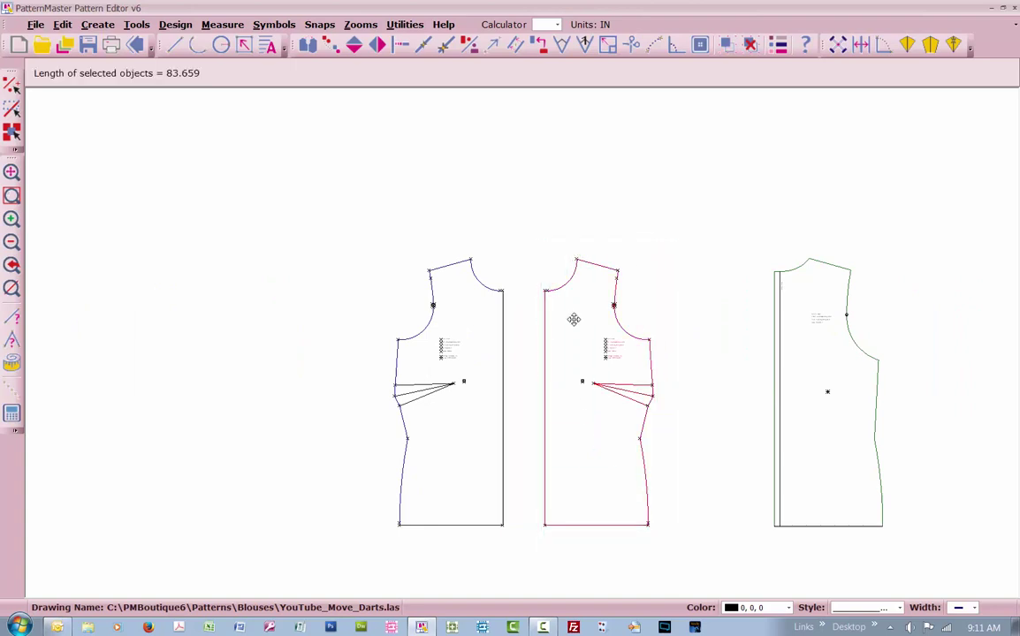
scroll(558, 305, up, 2)
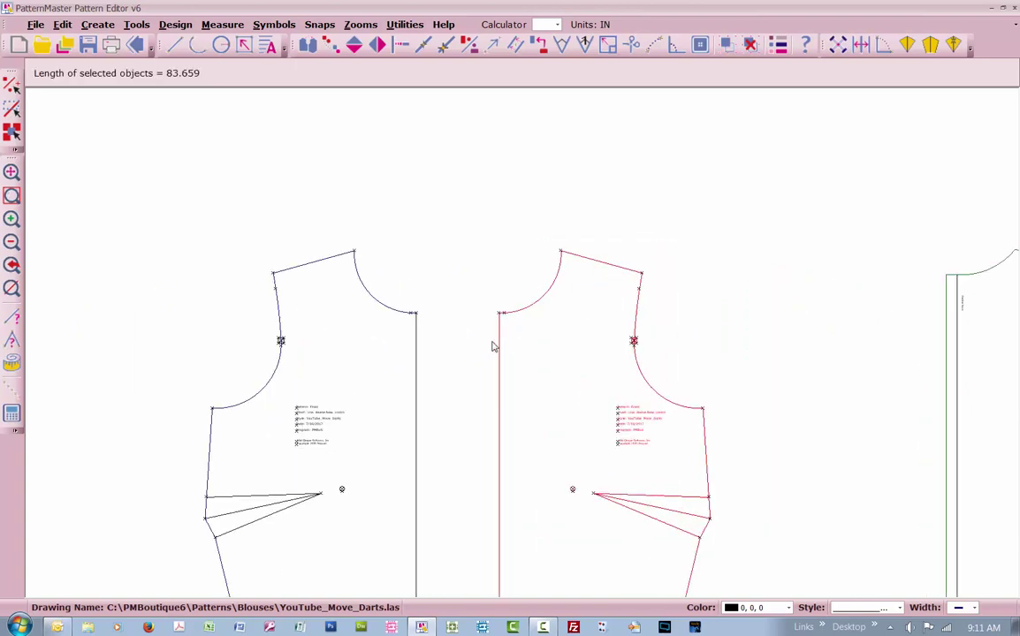
drag(492, 346, 443, 350)
scroll(403, 323, up, 4)
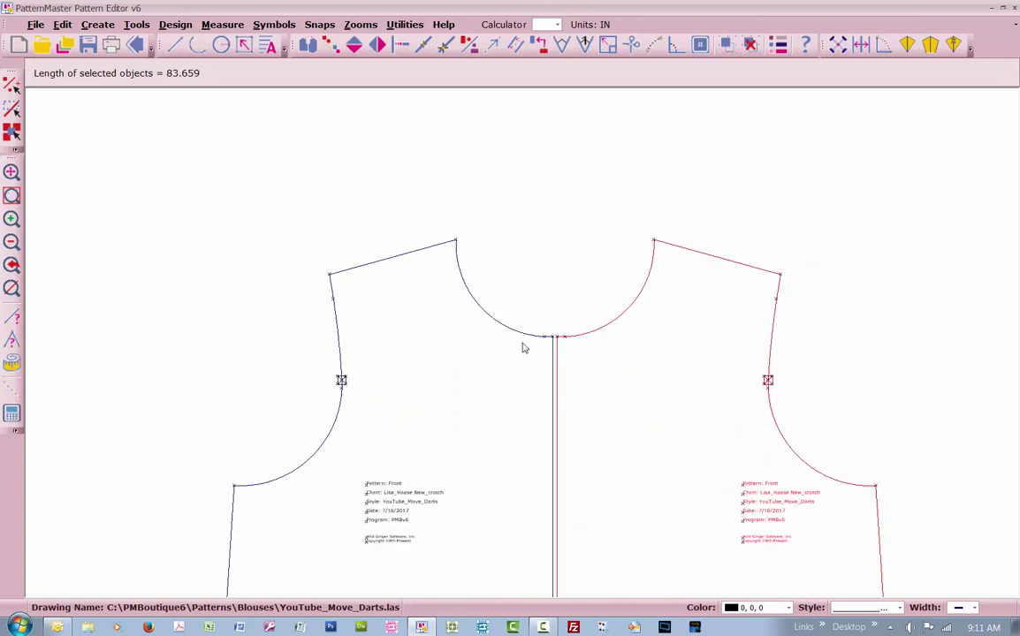
scroll(376, 432, up, 1)
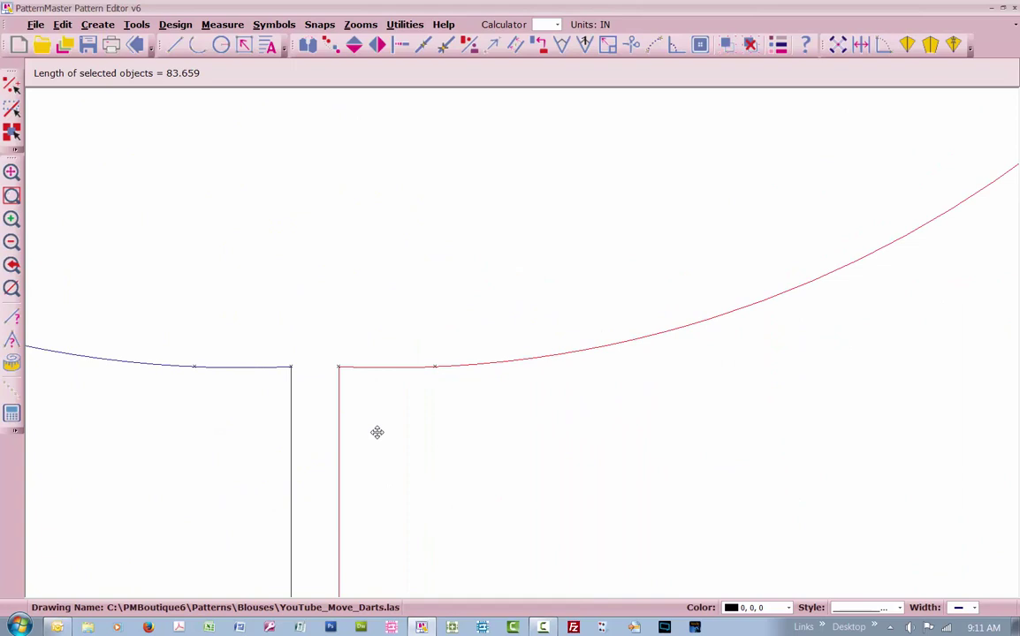
drag(363, 432, 313, 430)
scroll(522, 344, down, 3)
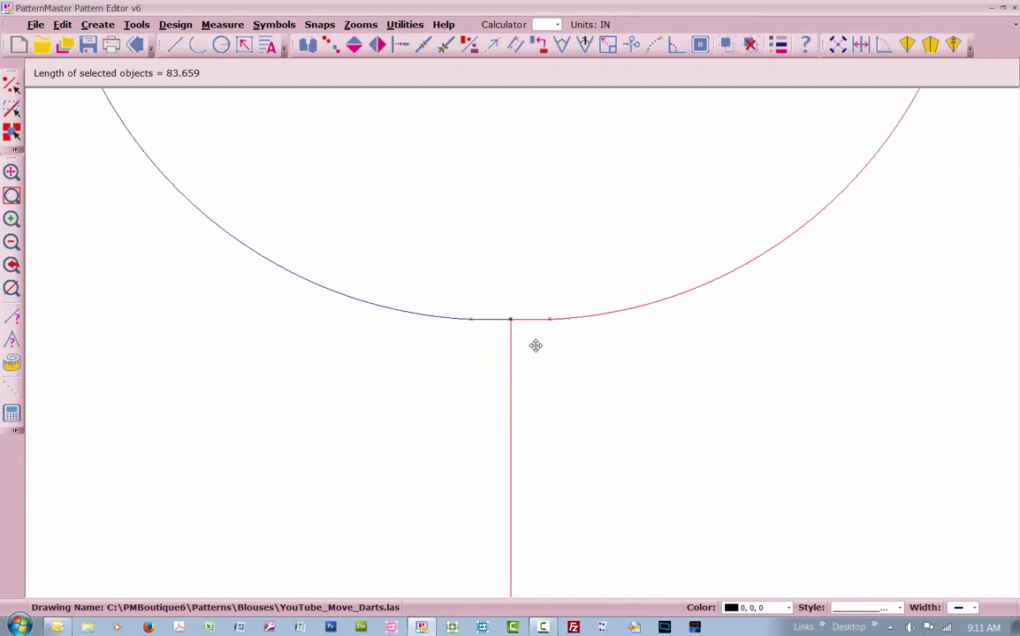
scroll(522, 343, down, 3)
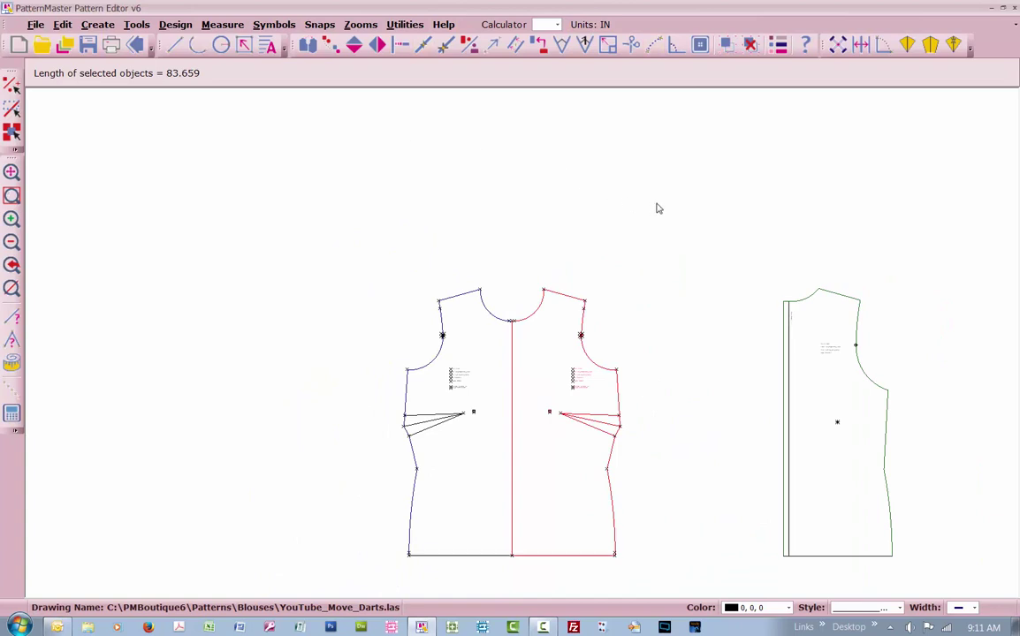
scroll(657, 206, down, 2)
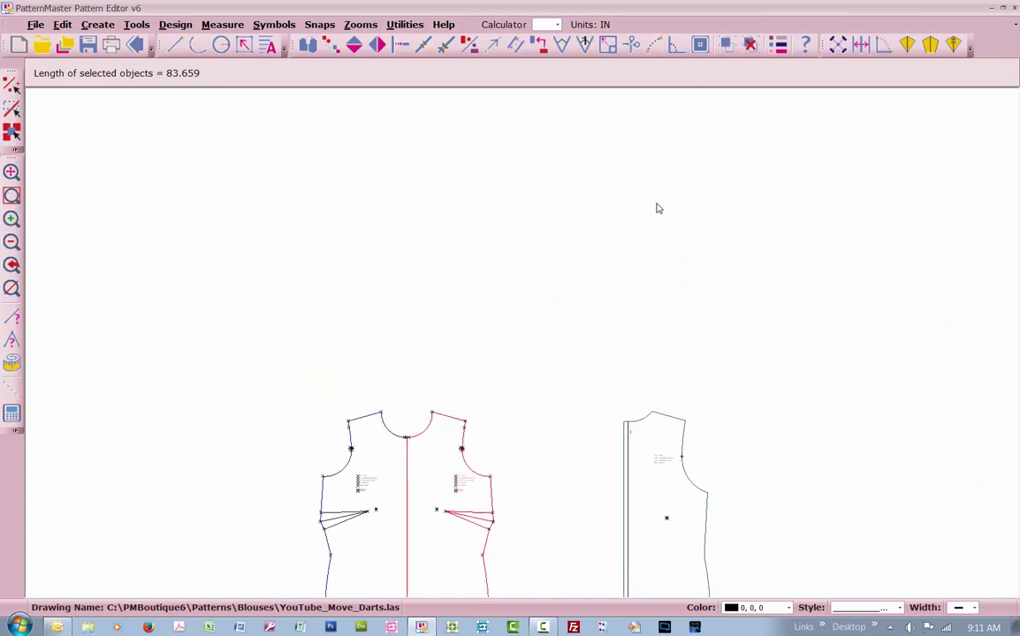
scroll(532, 361, down, 2)
scroll(521, 348, down, 1)
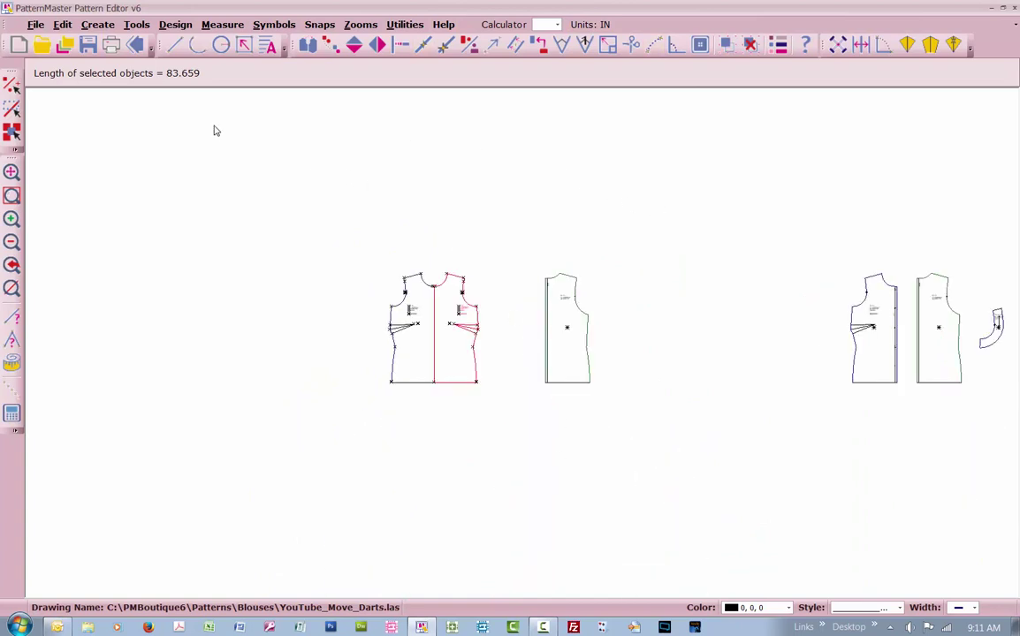
- Merge the skirt pattern YouTube_Markings.las from the Skirts folder into the current drawing
click(65, 46)
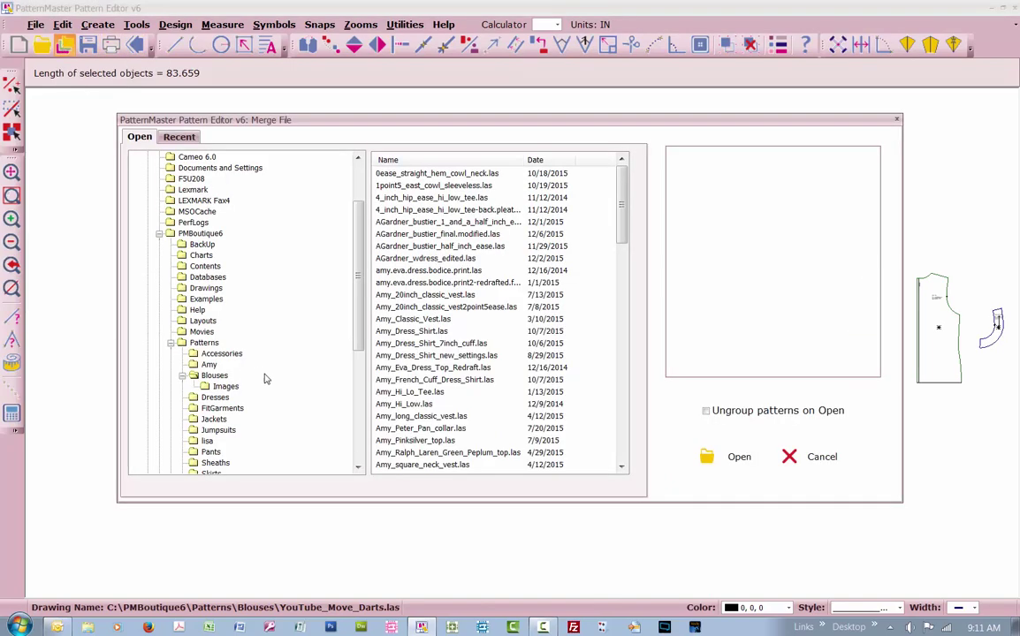
click(212, 475)
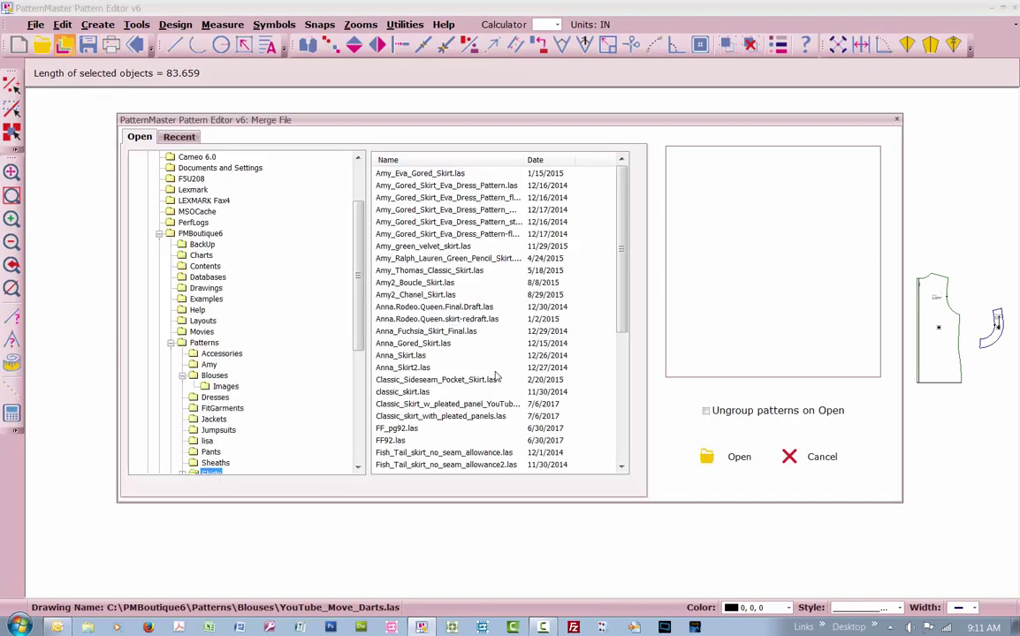
drag(620, 289, 468, 499)
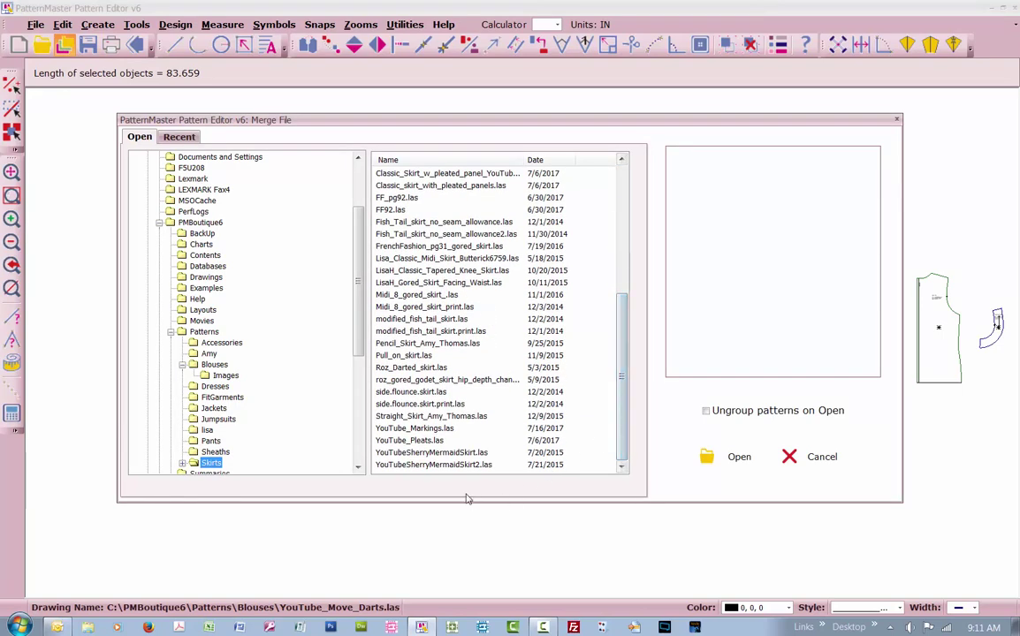
click(427, 430)
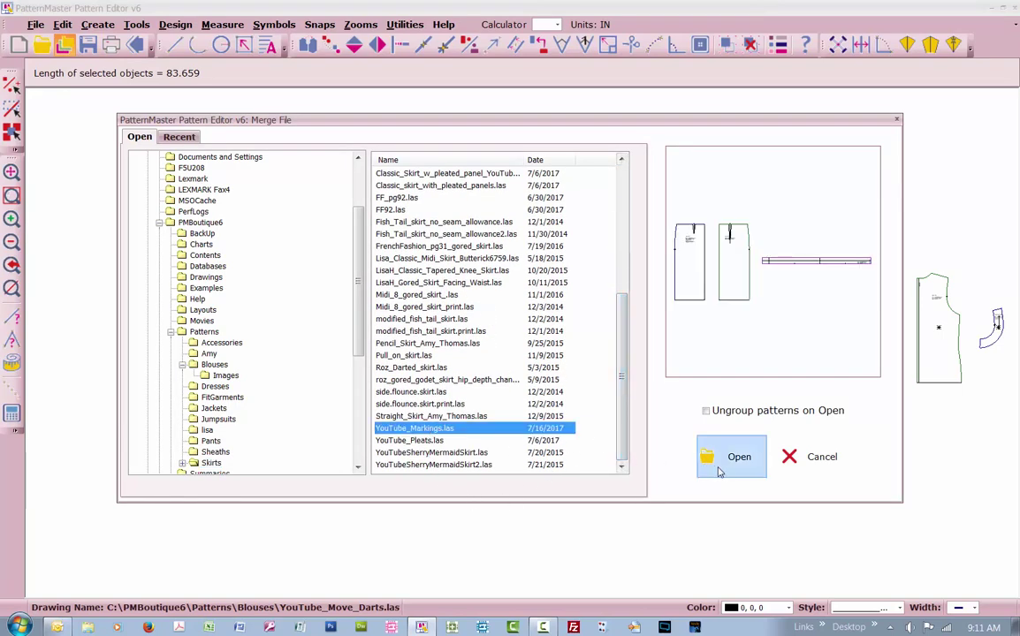
click(734, 465)
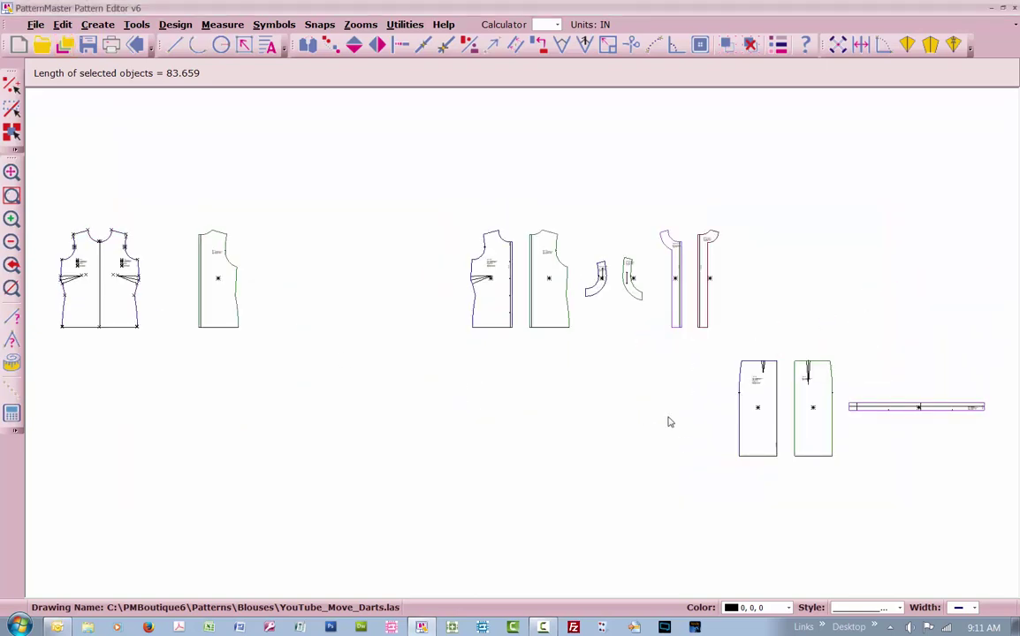
- Copy the merged skirt front and back once, placing the copies below the full blouse front and blouse back
click(847, 496)
right_click(846, 498)
key(Return)
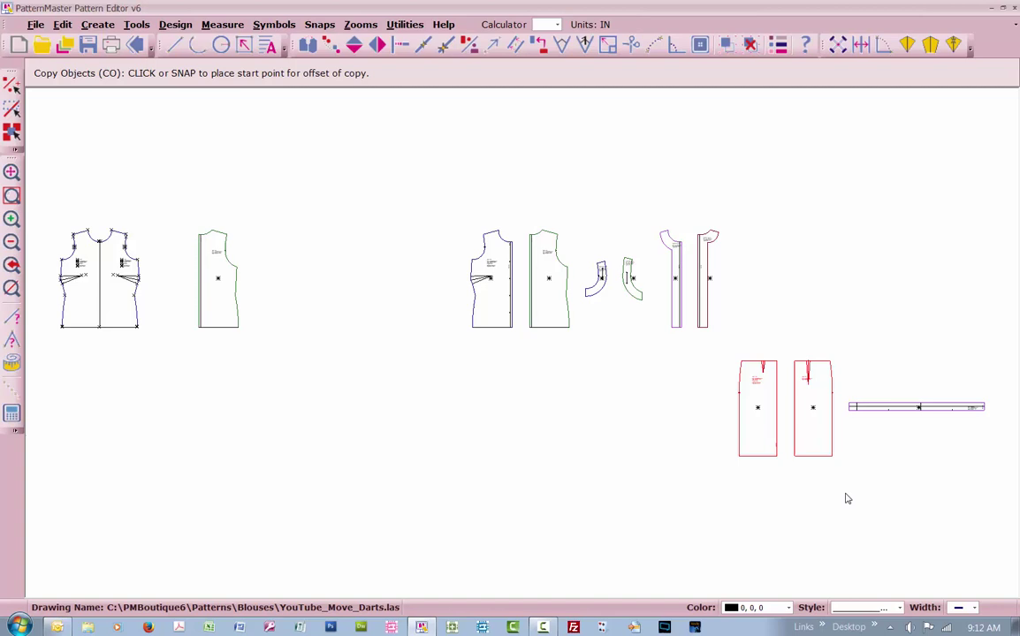
click(814, 416)
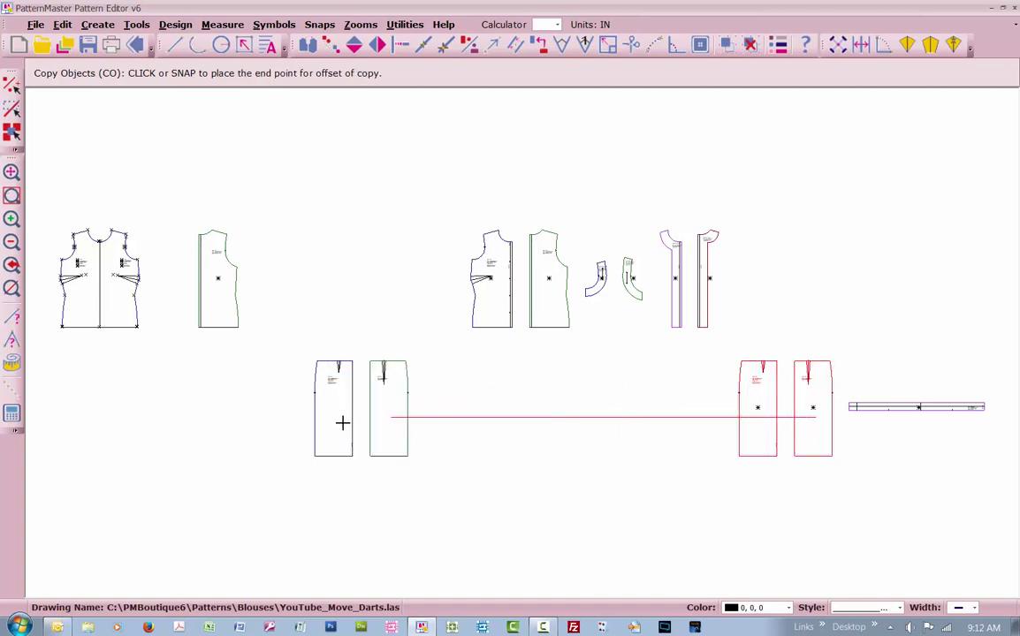
click(184, 417)
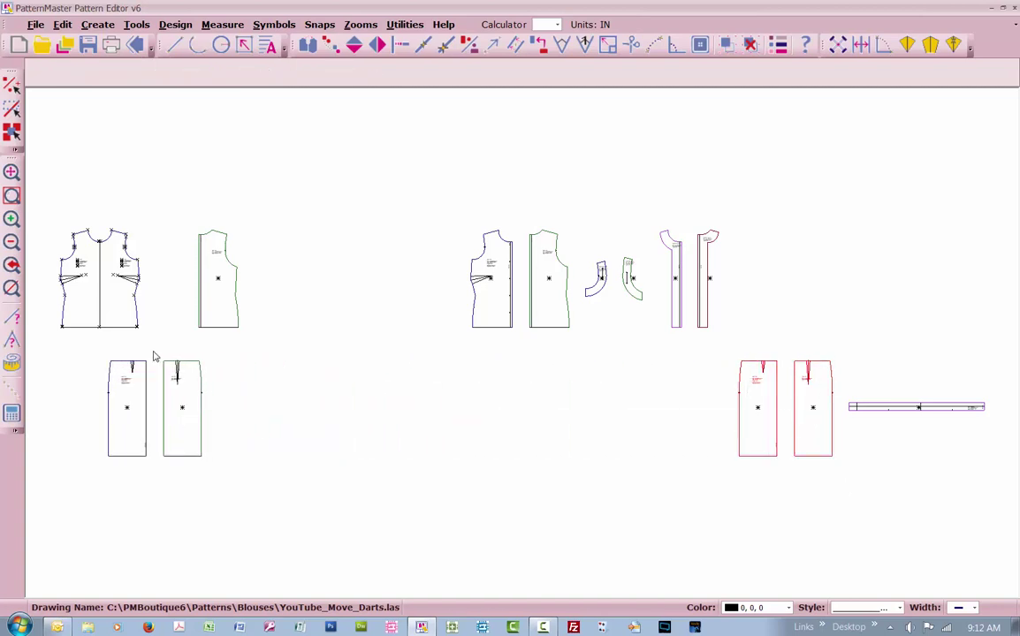
- Move the copied skirt back away from the copied skirt front, leaving a wider gap between them
drag(154, 356, 228, 486)
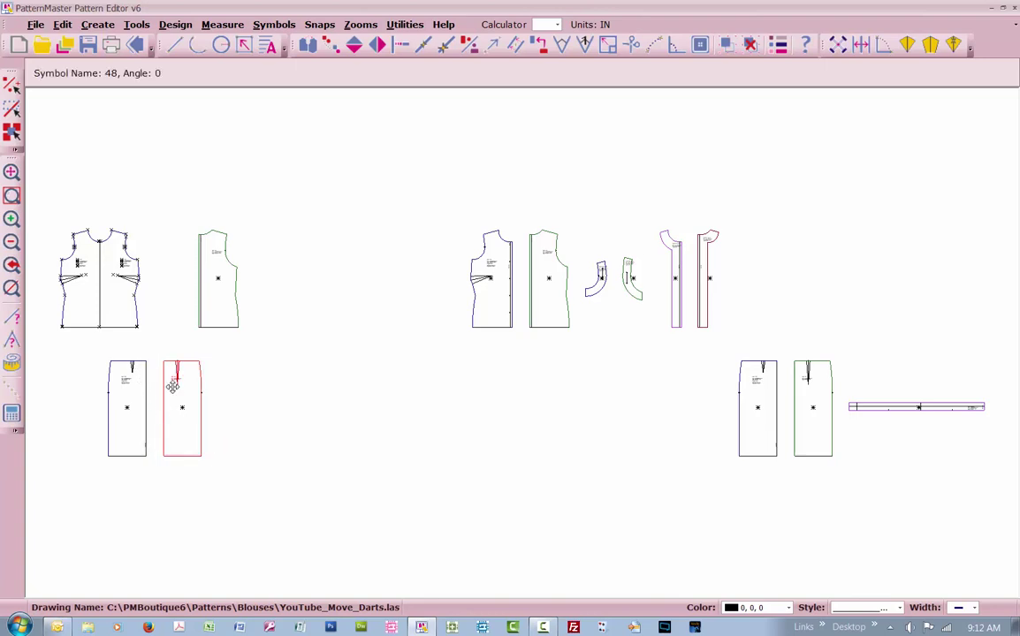
click(175, 386)
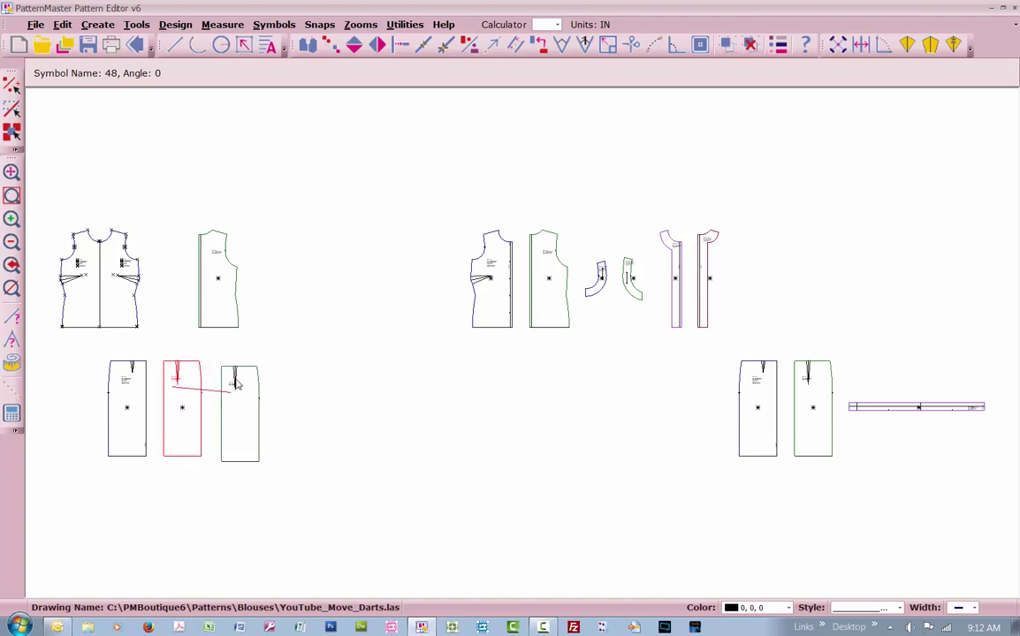
click(246, 388)
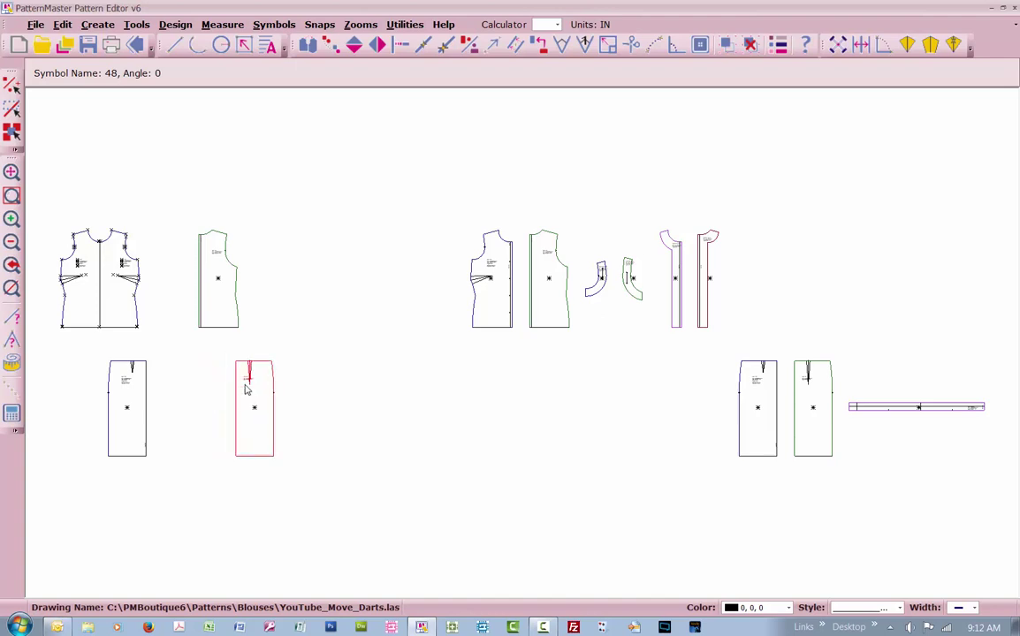
- Make one copy of the separated skirt back and place it directly beside that piece
key(z)
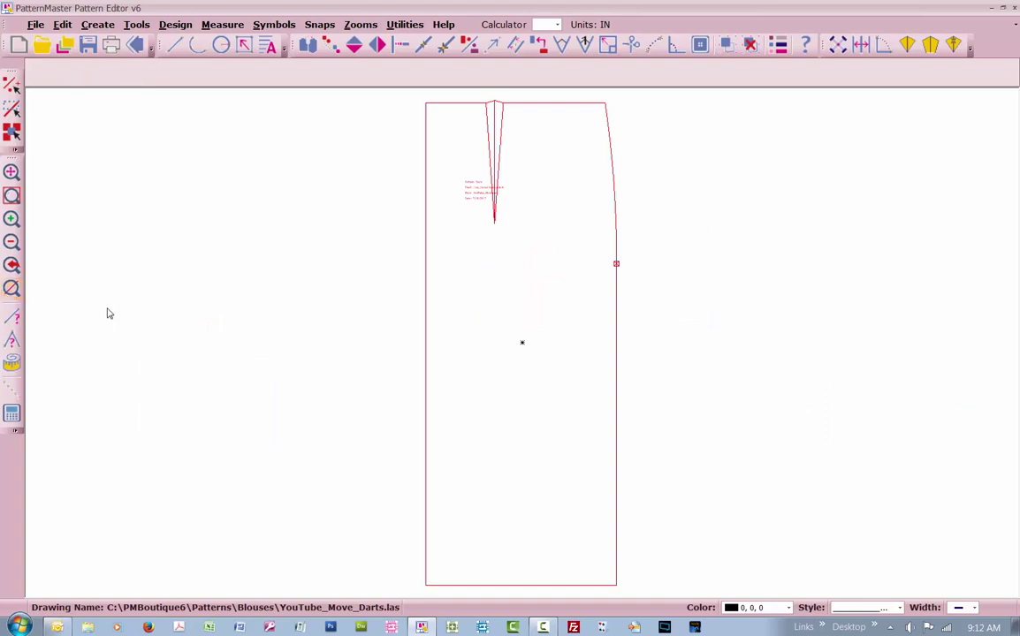
key(c)
key(o)
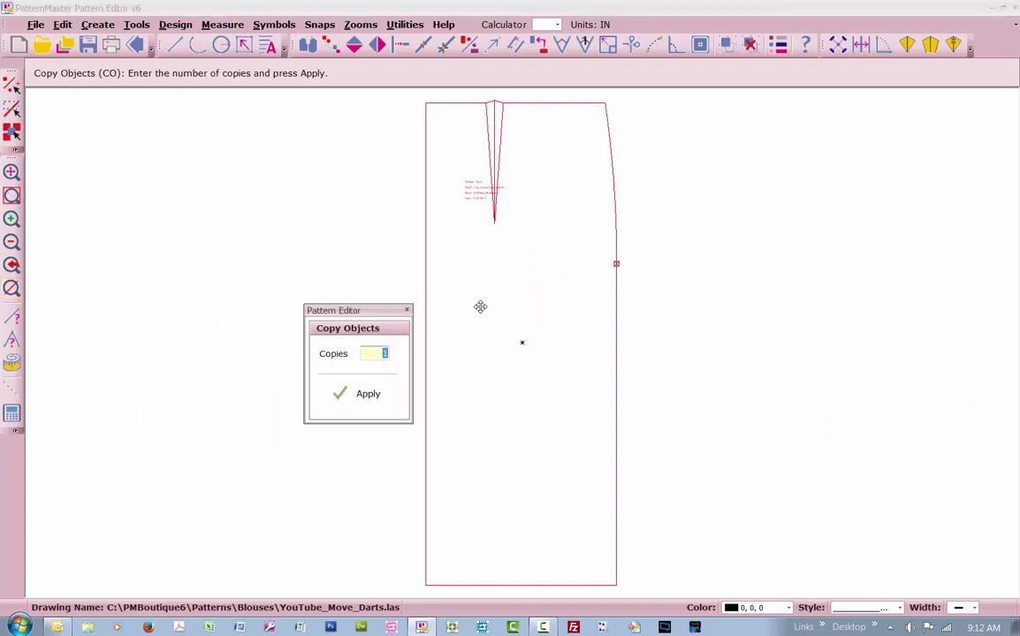
key(Return)
click(480, 307)
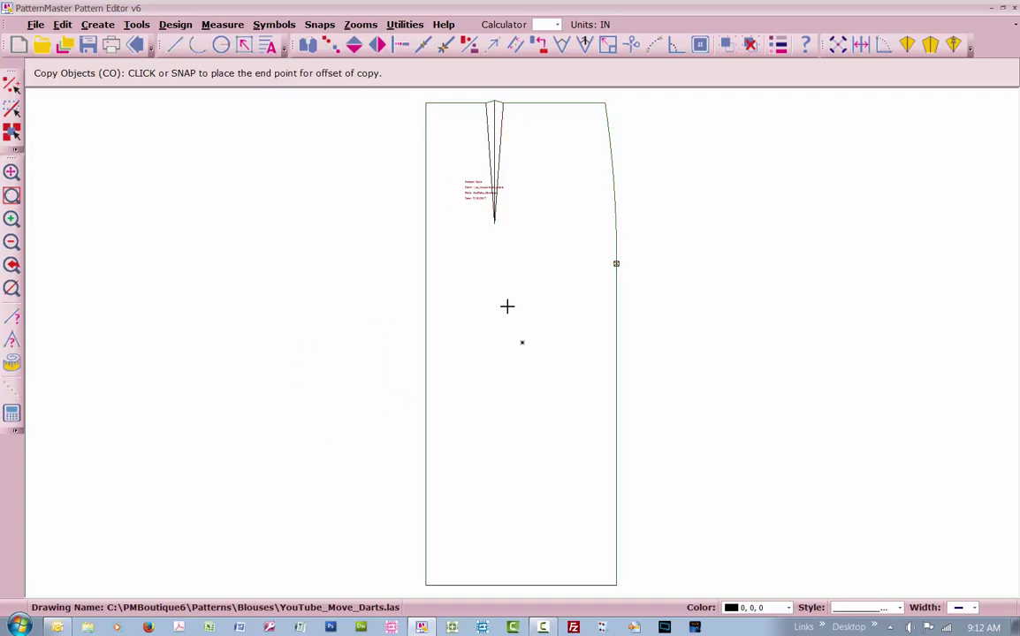
click(737, 307)
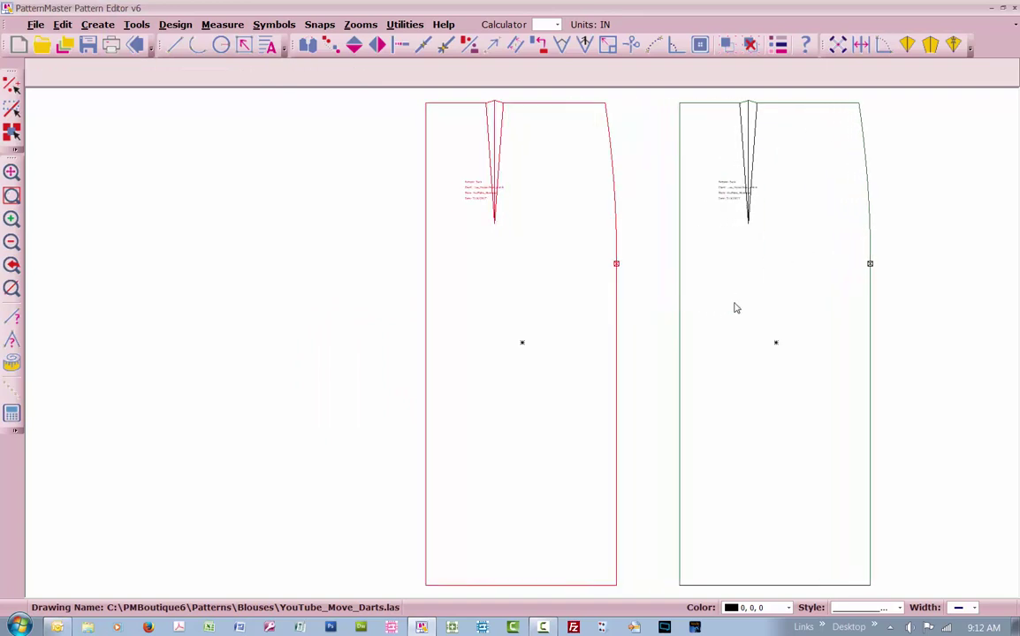
- Mirror the selected skirt back horizontally and ungroup both skirt back pieces
click(378, 46)
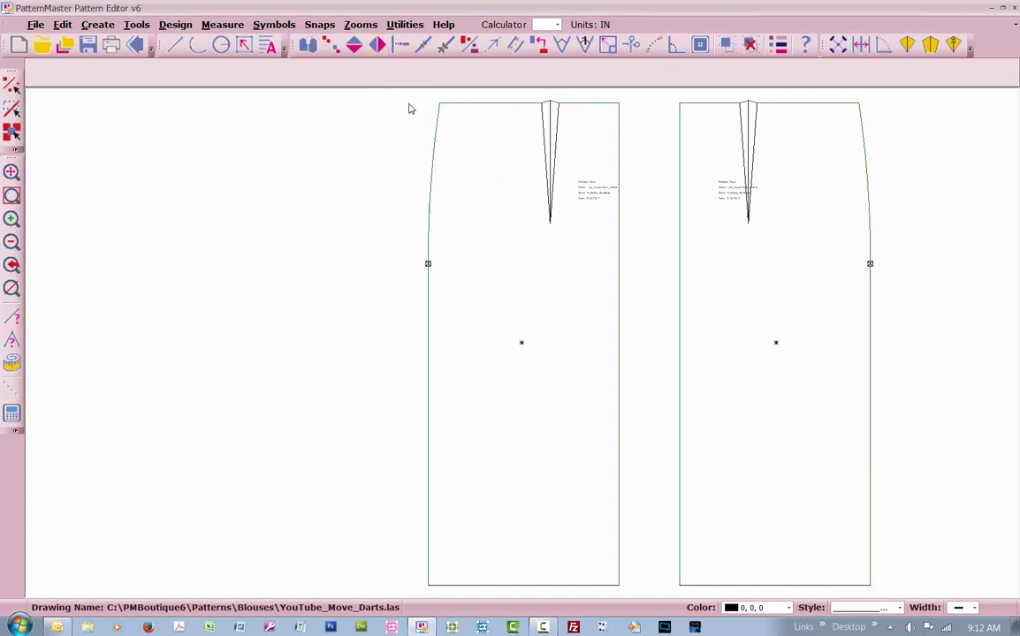
key(ctrl+a)
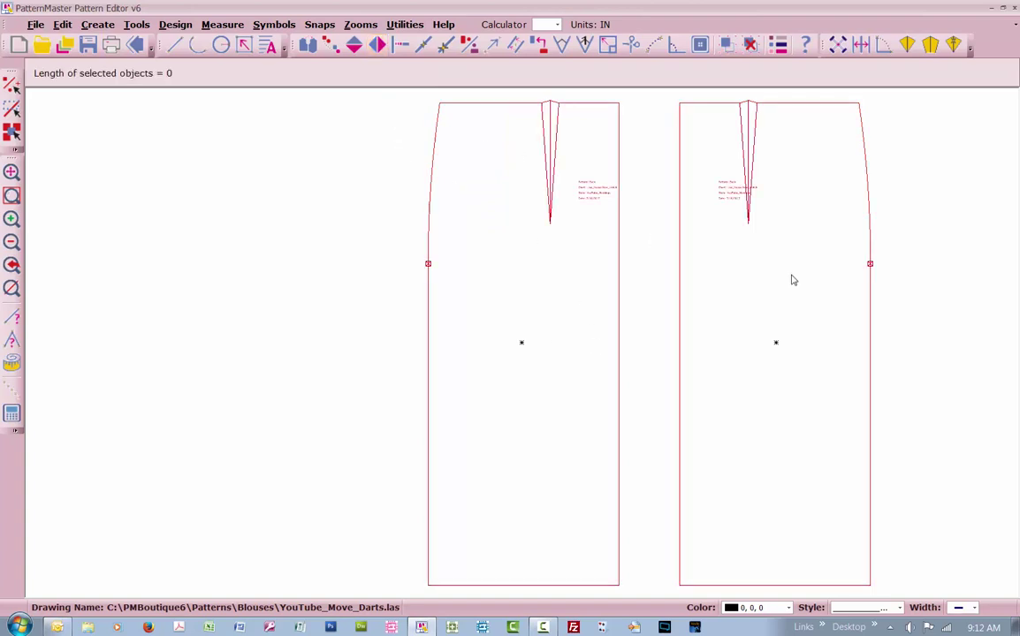
key(Escape)
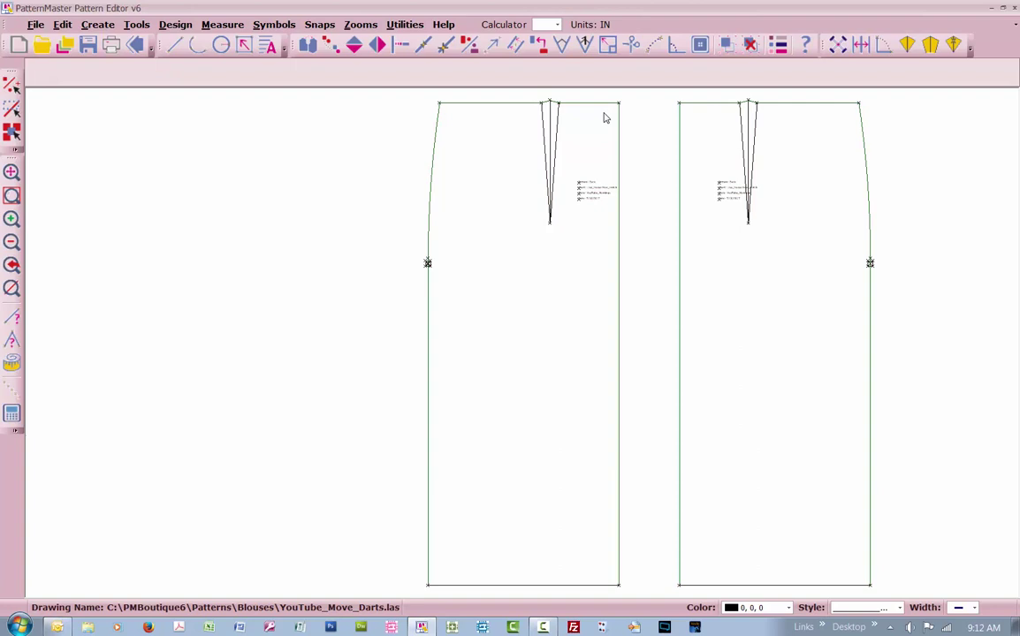
- Align the mirrored skirt back to the other half along center back, matching the waist and hem end points
drag(636, 92, 415, 606)
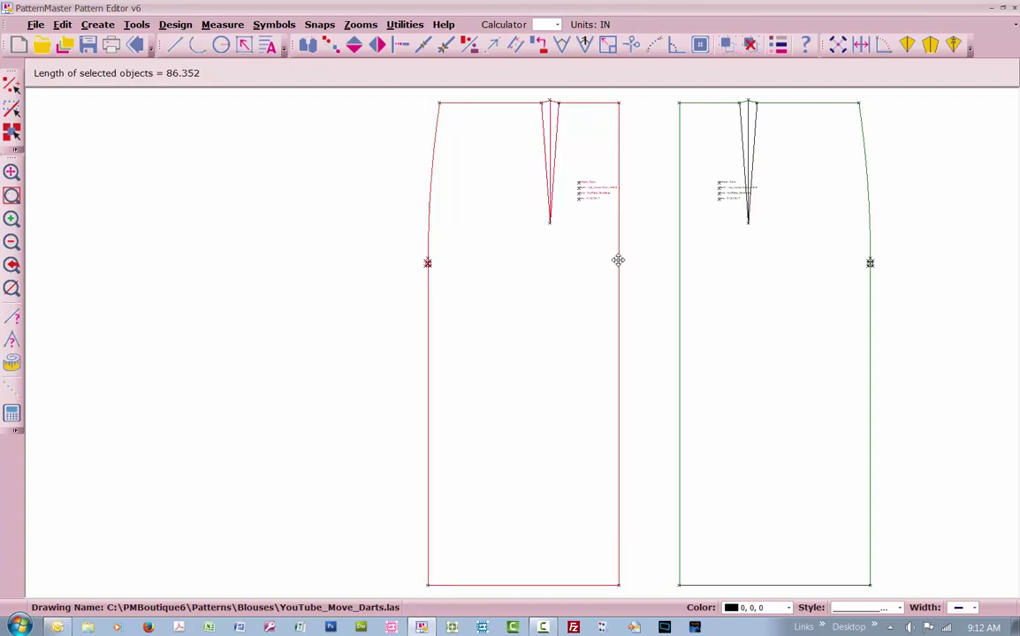
click(309, 48)
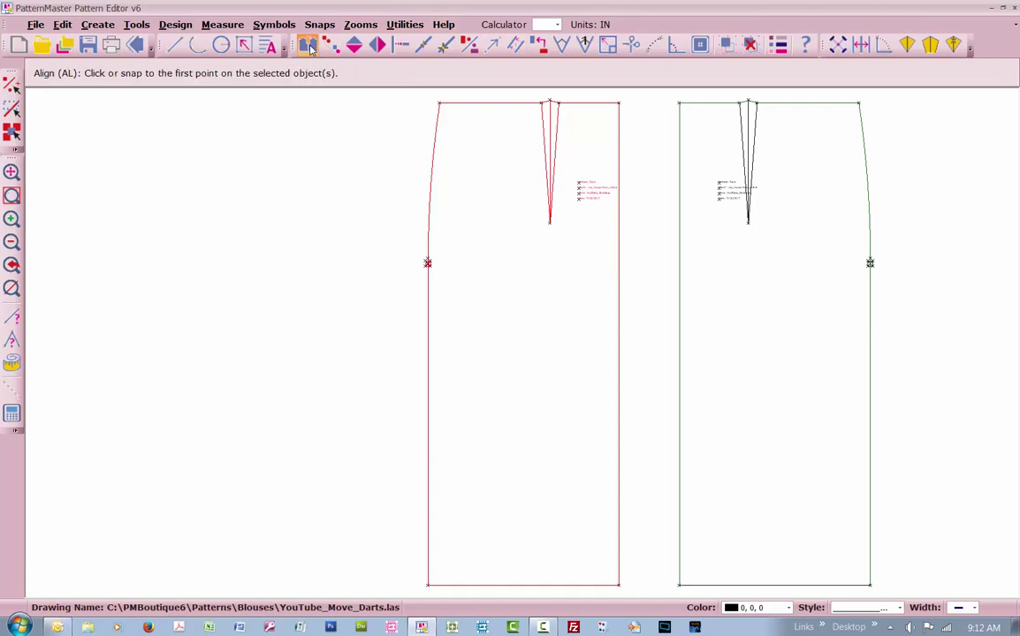
click(618, 103)
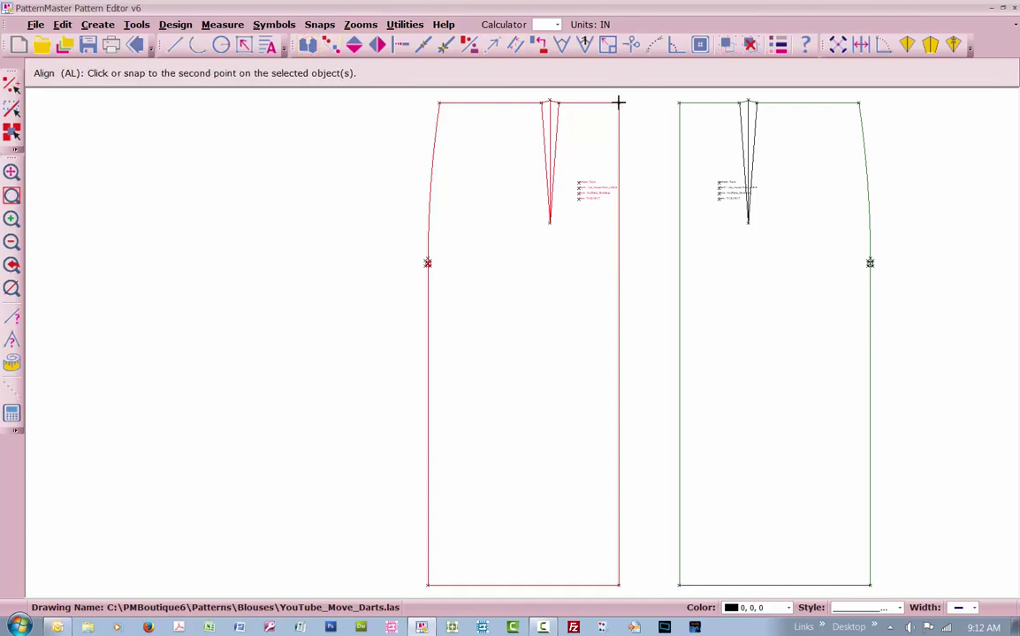
click(617, 585)
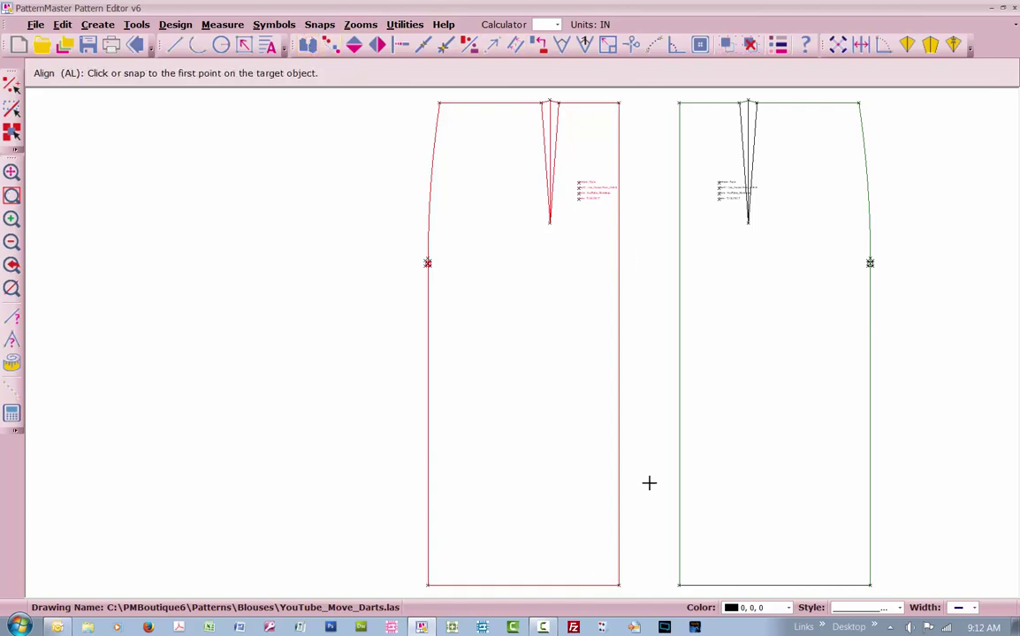
click(678, 103)
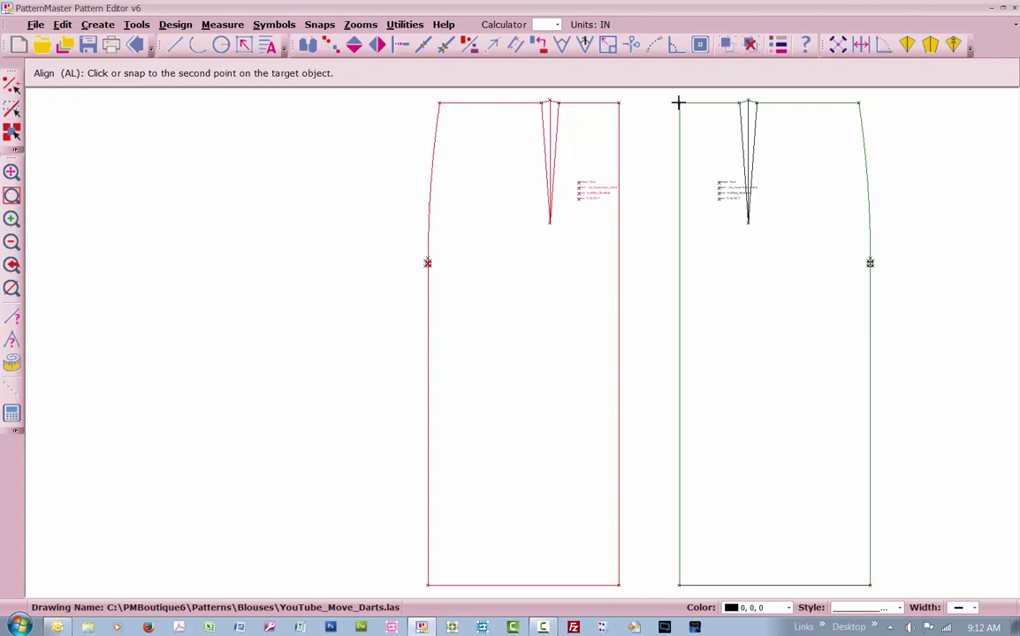
click(680, 584)
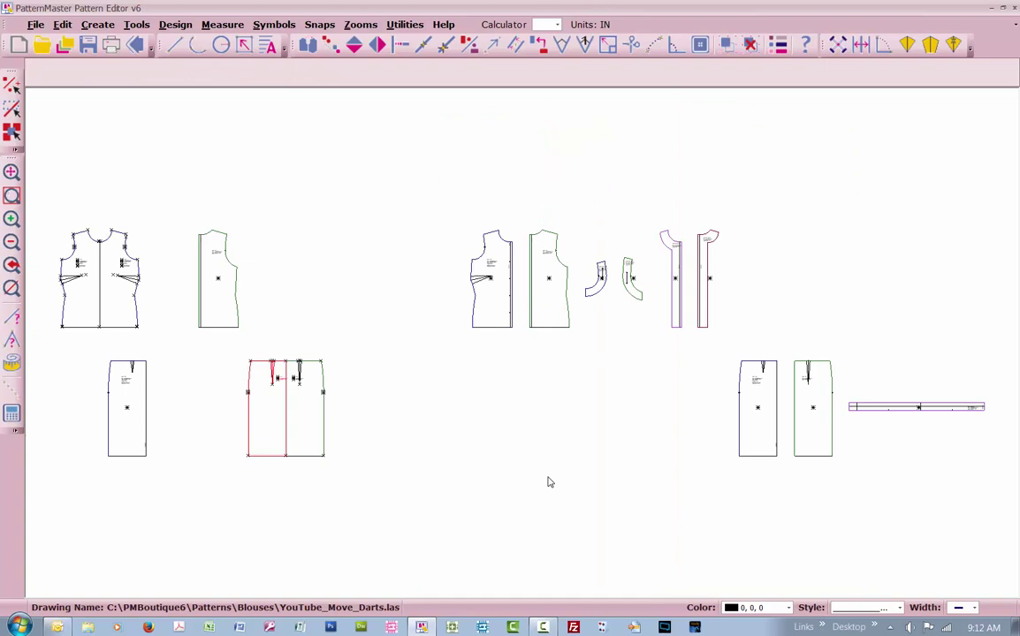
- Inspect the joined skirt back closely where the center back lines meet at the waistline
scroll(523, 345, up, 5)
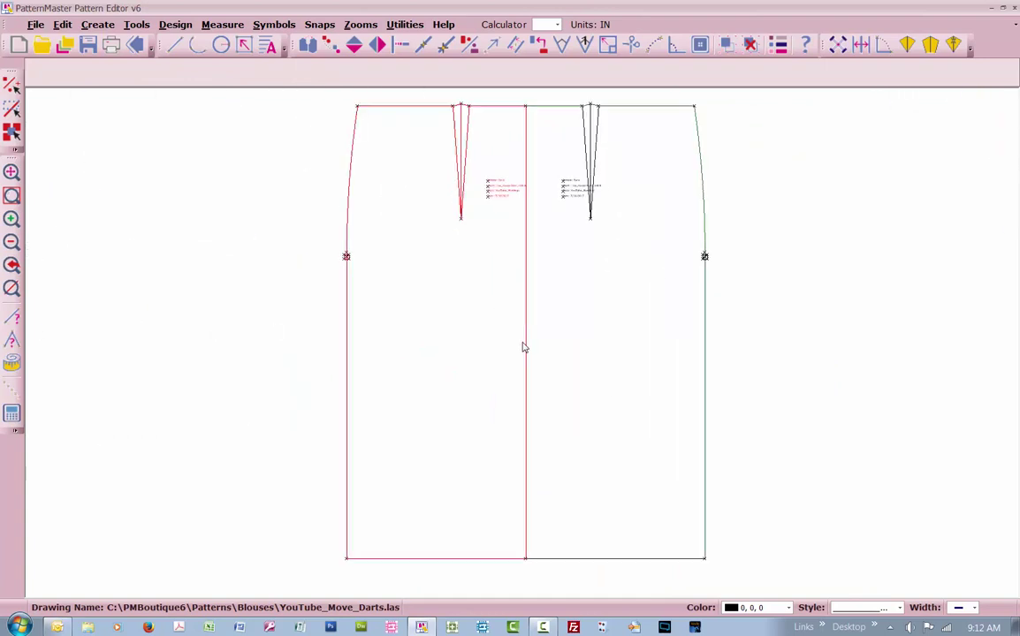
scroll(523, 342, up, 4)
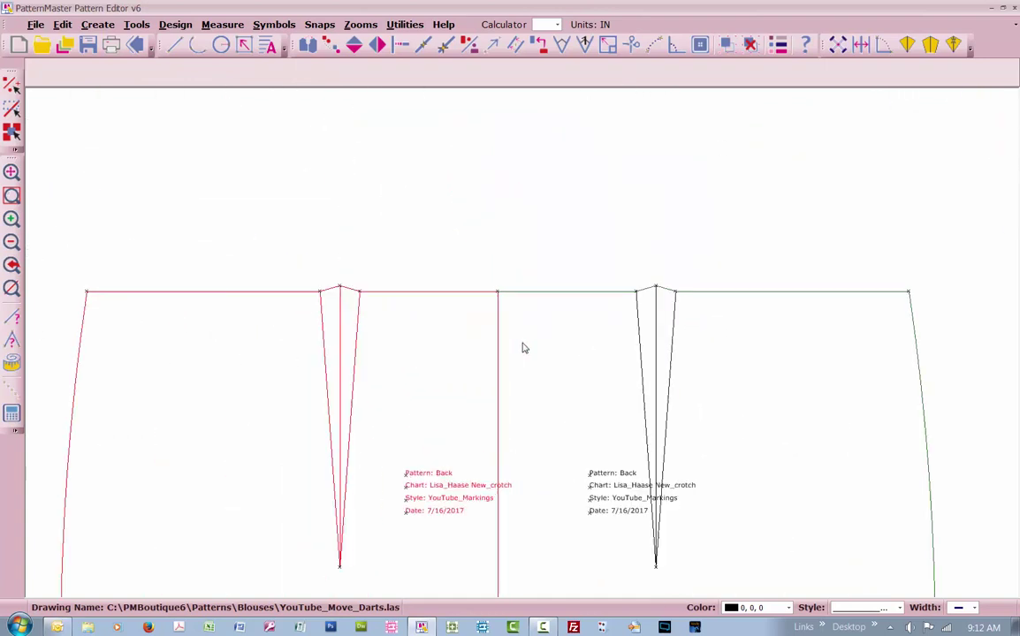
scroll(523, 346, up, 3)
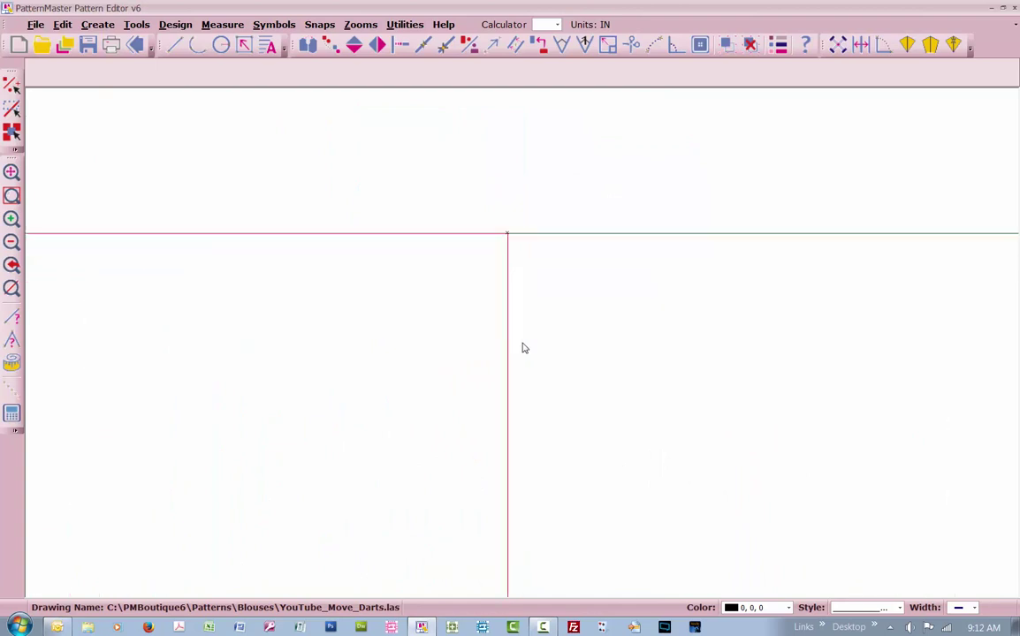
scroll(523, 346, down, 3)
scroll(522, 349, down, 8)
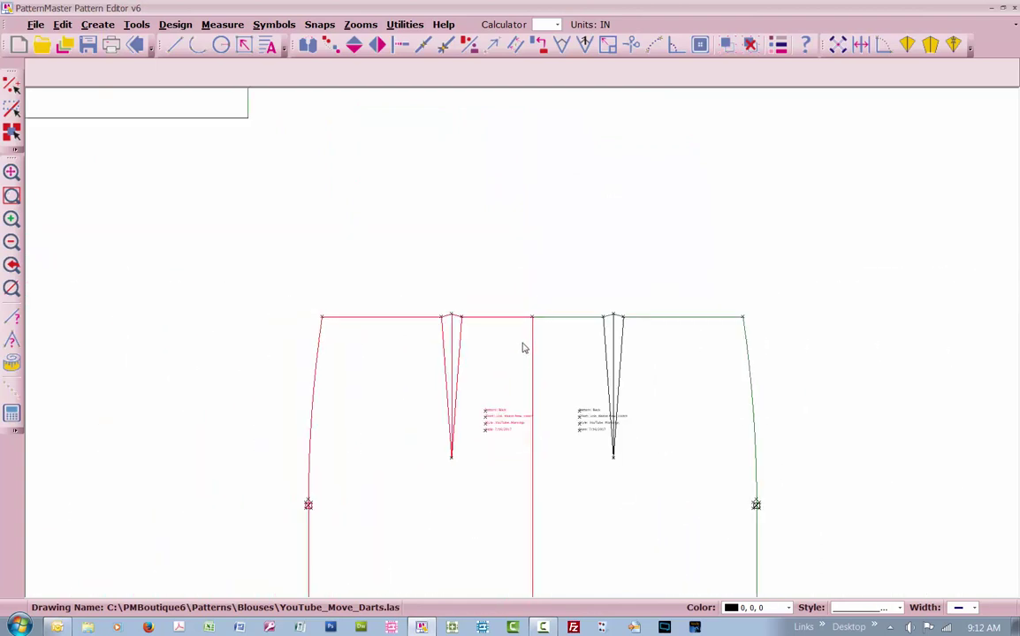